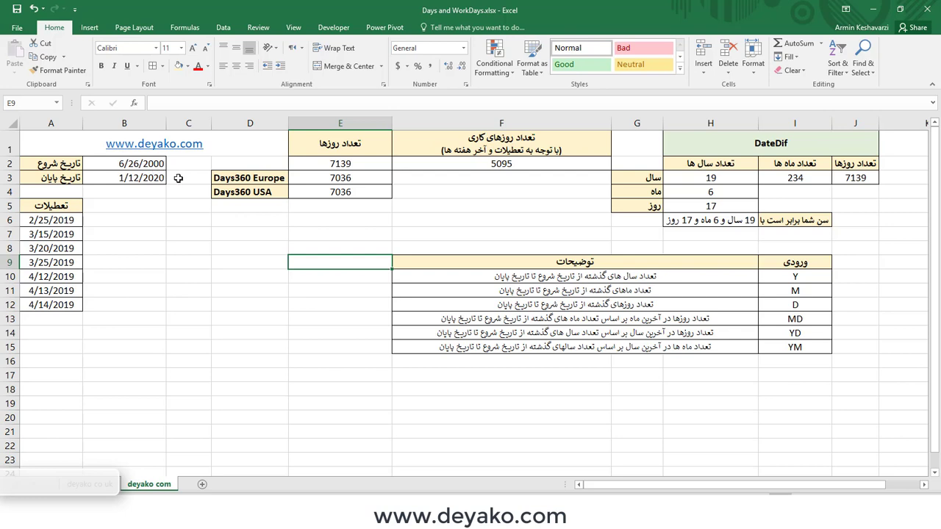
# Glance at the NETWORKDAYS.INTL result in F2 and select the dates in B2:B3
pyautogui.press('Up')
pyautogui.press('Up')
pyautogui.press('Up')
pyautogui.press('Right')
pyautogui.moveTo(116, 167); pyautogui.dragTo(118, 179)
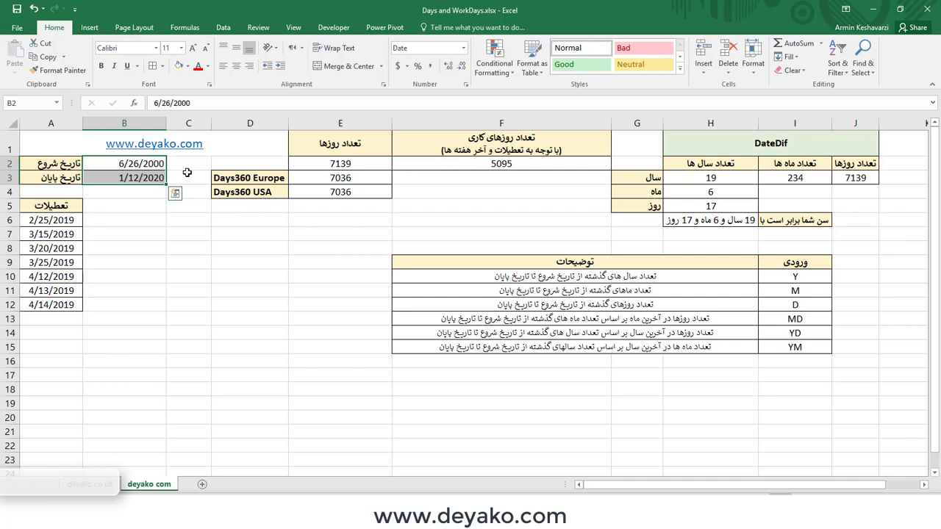
# Review E2's DAYS formula and its end-date B3 and start-date B2 arguments, leaving it unchanged
pyautogui.click(328, 163)
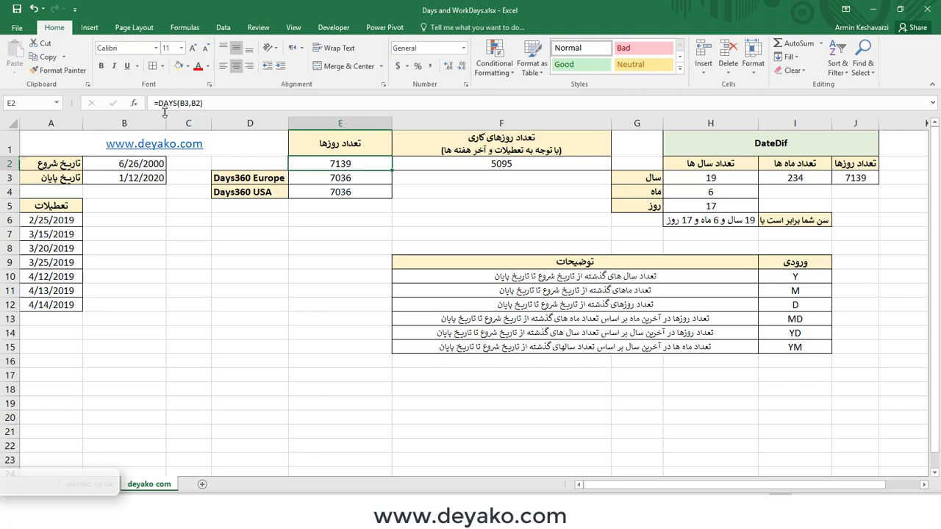
pyautogui.click(187, 103)
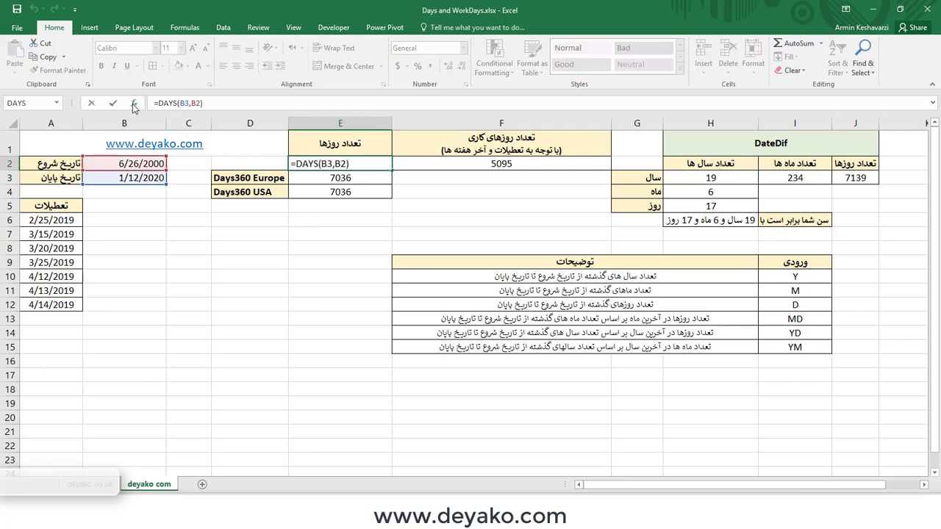
pyautogui.click(134, 103)
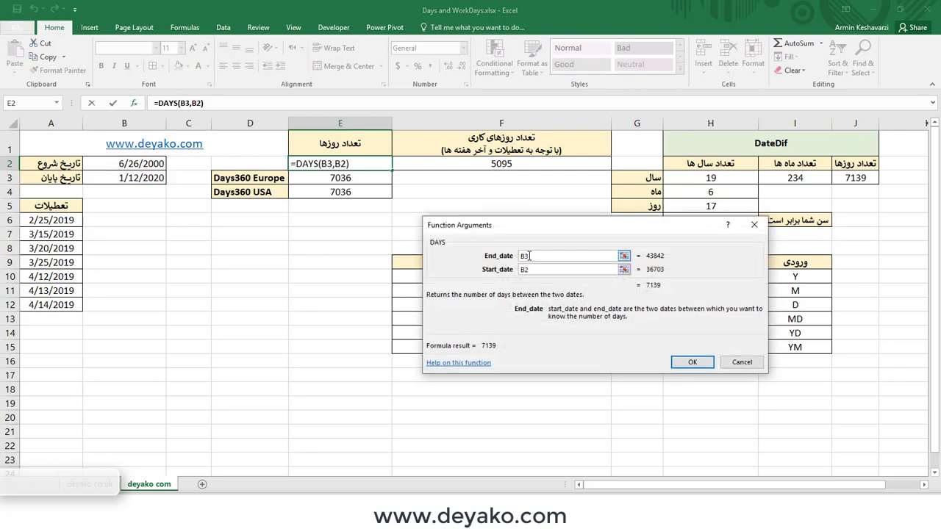
pyautogui.moveTo(529, 256); pyautogui.dragTo(509, 256)
pyautogui.click(532, 270)
pyautogui.moveTo(532, 272); pyautogui.dragTo(519, 272)
pyautogui.click(670, 360)
pyautogui.click(230, 104)
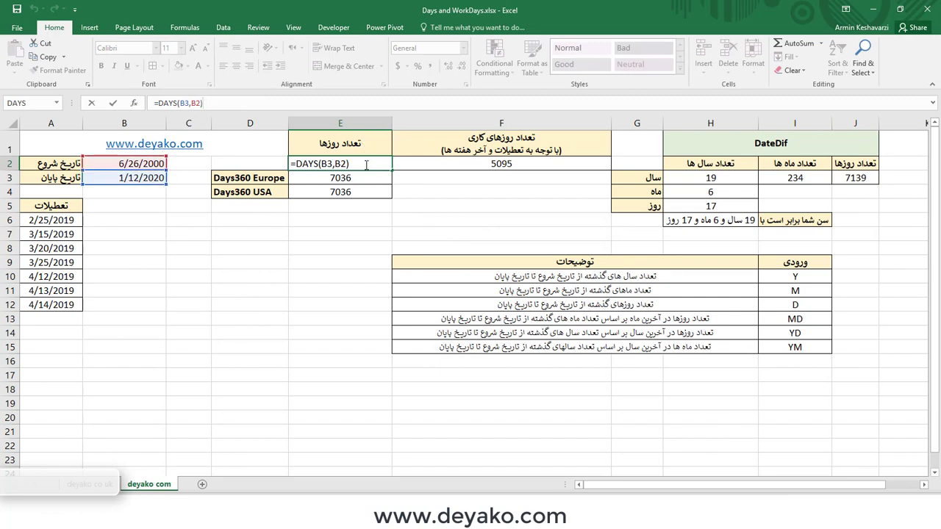
pyautogui.press('Escape')
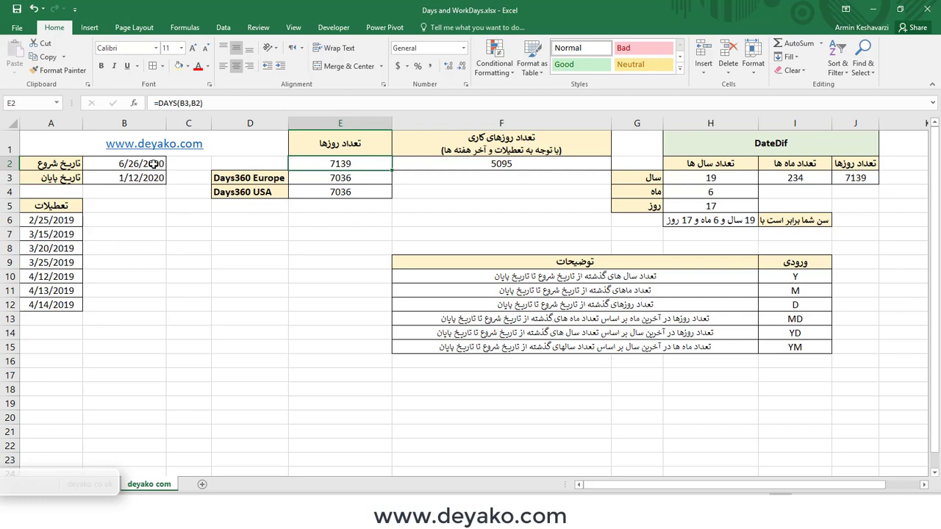
# Format B2:B3 as Persian (Iran) calendar dates, displaying 06/04/1379 and 22/10/1398
pyautogui.moveTo(152, 164); pyautogui.dragTo(156, 176)
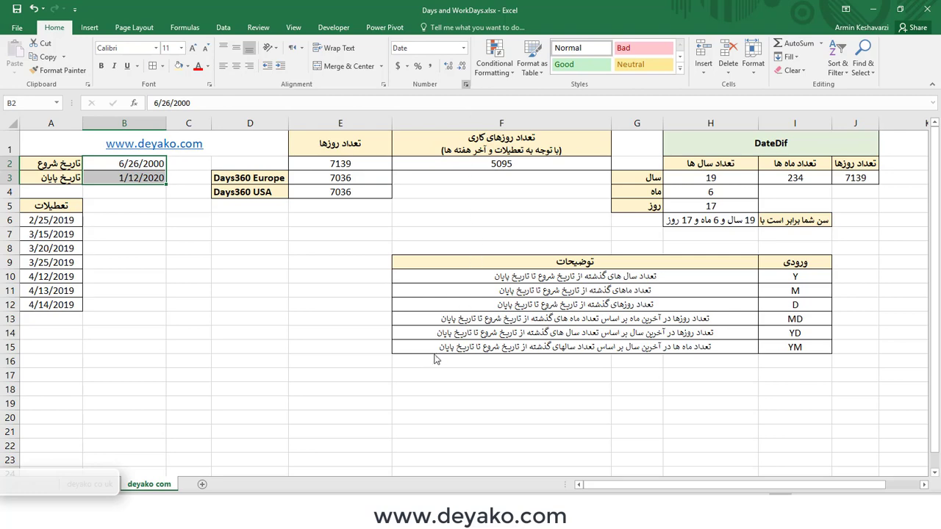
pyautogui.hotkey('ctrl', '1')
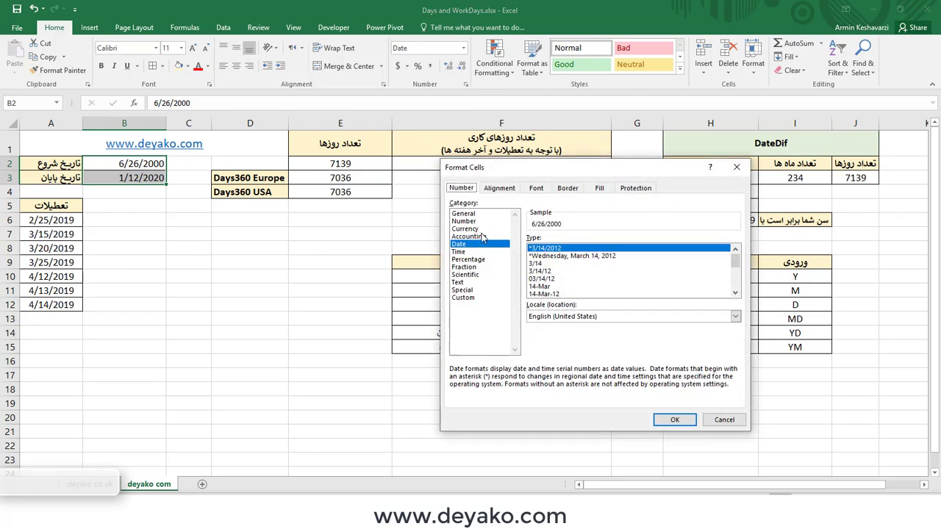
pyautogui.click(735, 316)
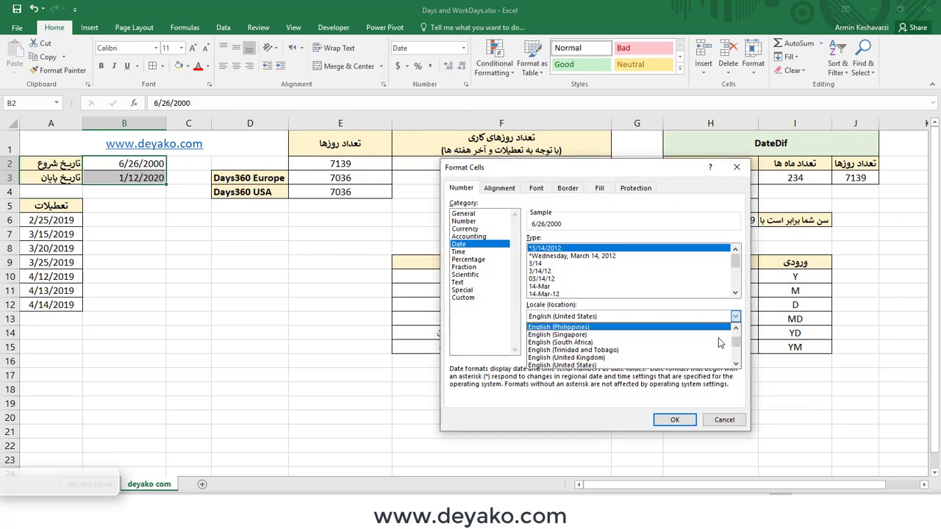
pyautogui.scroll(-2, 718, 349)
pyautogui.scroll(-1, 718, 350)
pyautogui.scroll(-1, 718, 350)
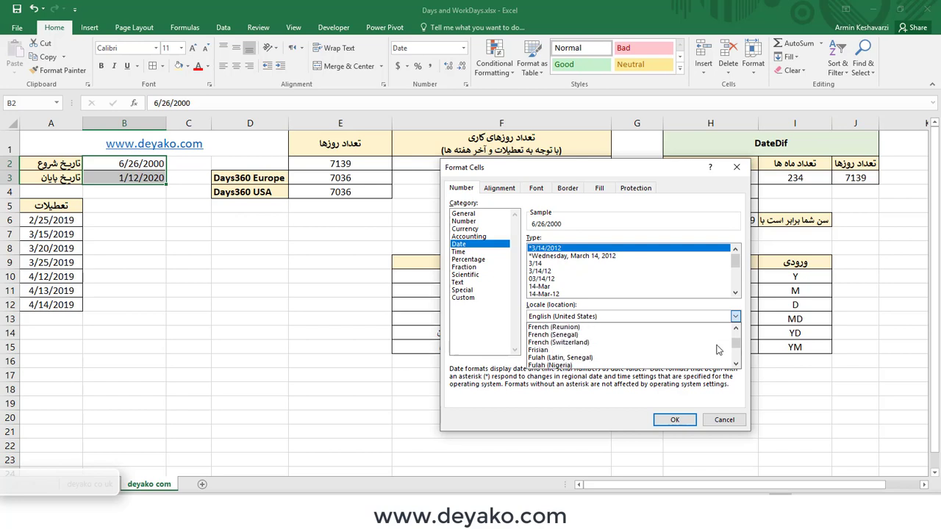
pyautogui.scroll(-2, 718, 350)
pyautogui.scroll(-1, 718, 350)
pyautogui.scroll(-1, 719, 350)
pyautogui.scroll(-1, 717, 350)
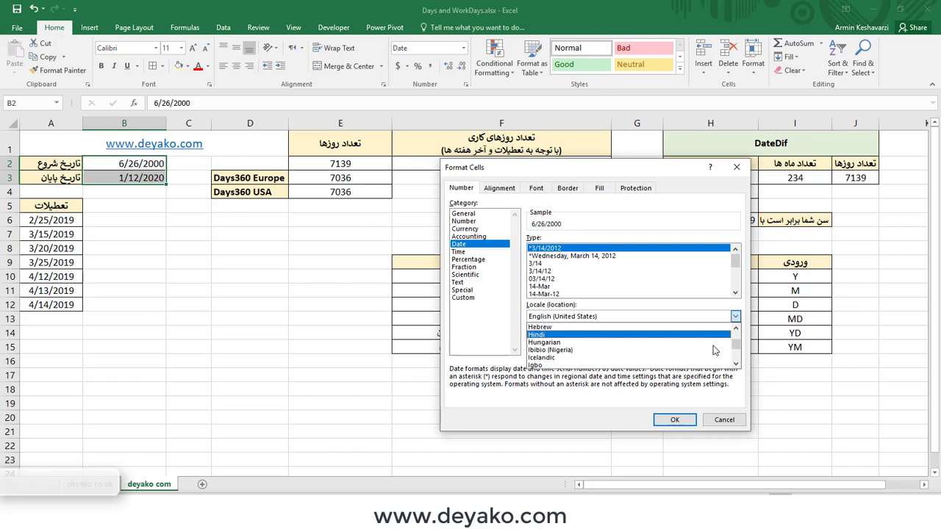
pyautogui.scroll(-1, 714, 350)
pyautogui.scroll(-5, 715, 350)
pyautogui.scroll(-5, 715, 346)
pyautogui.click(632, 334)
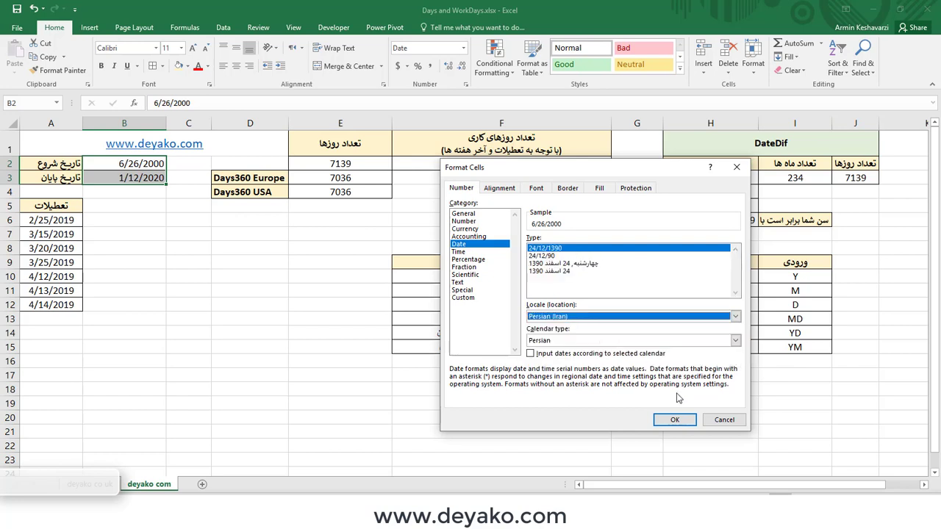
pyautogui.click(670, 420)
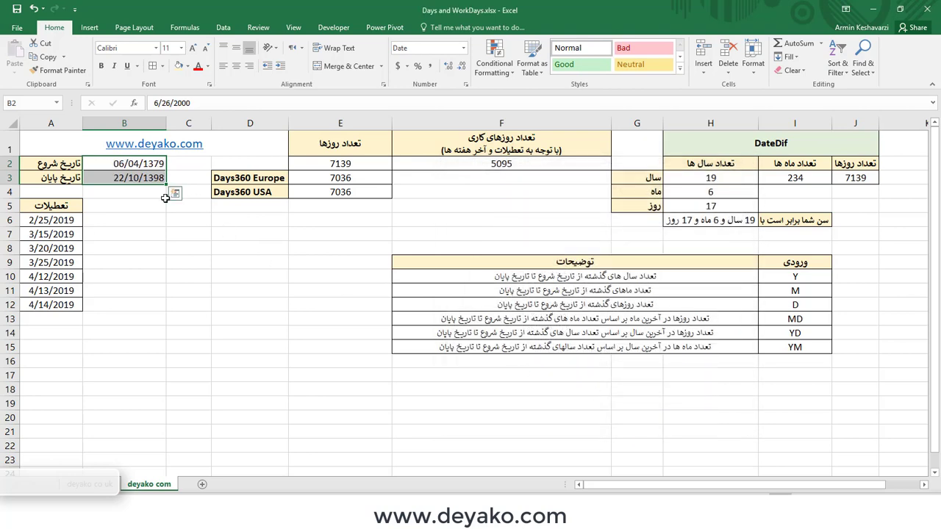
pyautogui.click(110, 164)
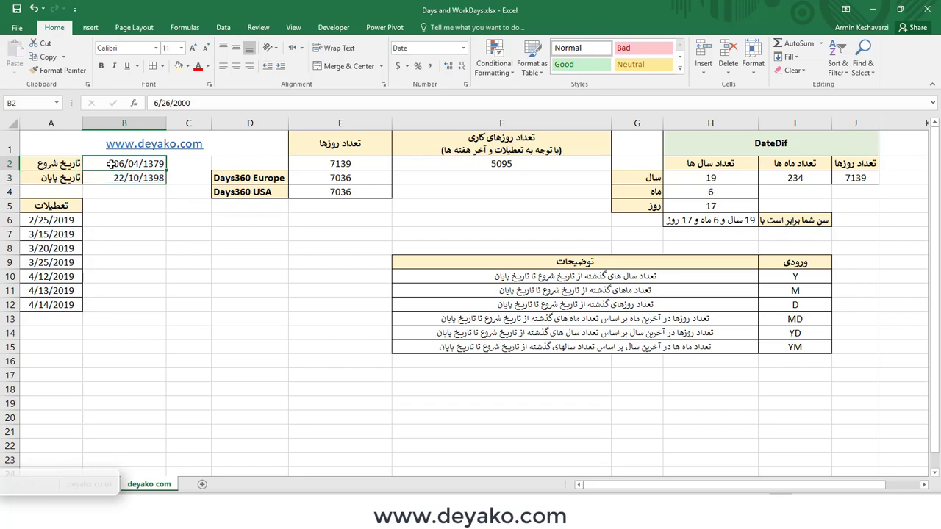
pyautogui.moveTo(191, 103); pyautogui.dragTo(141, 103)
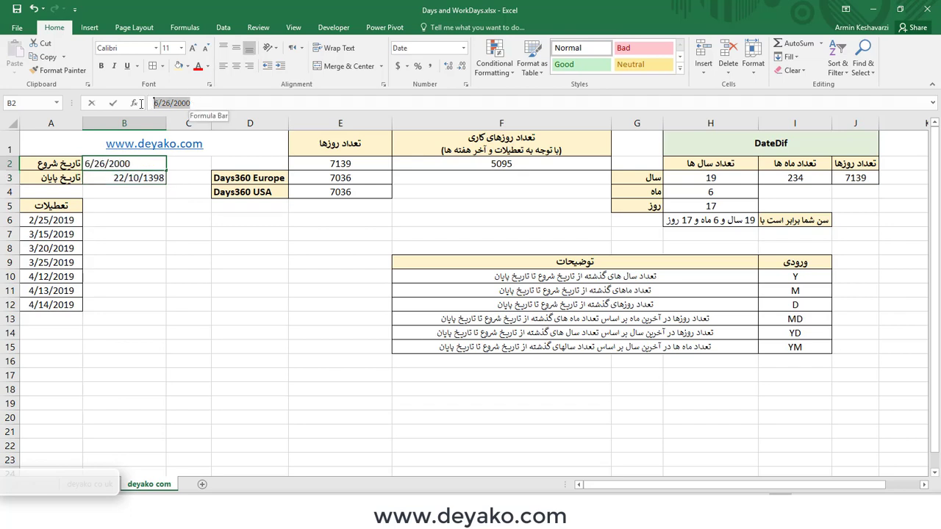
pyautogui.press('Return')
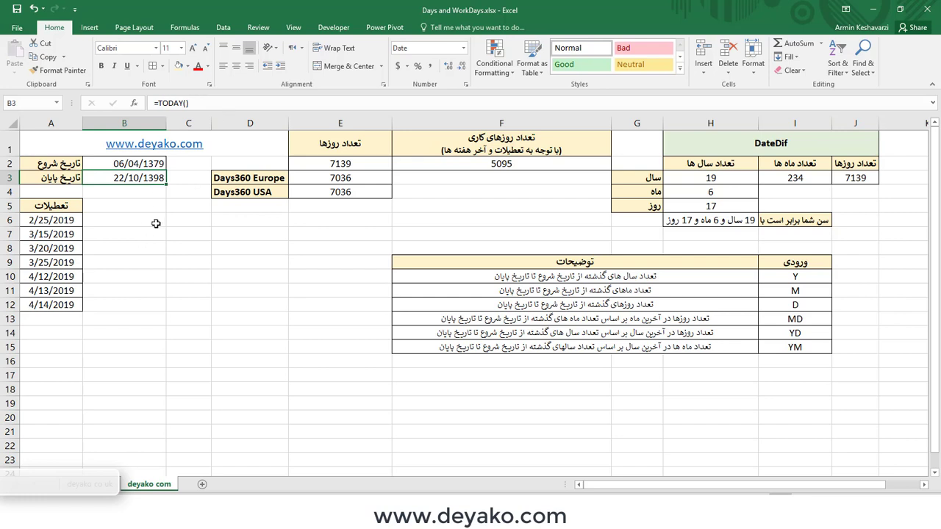
pyautogui.click(157, 234)
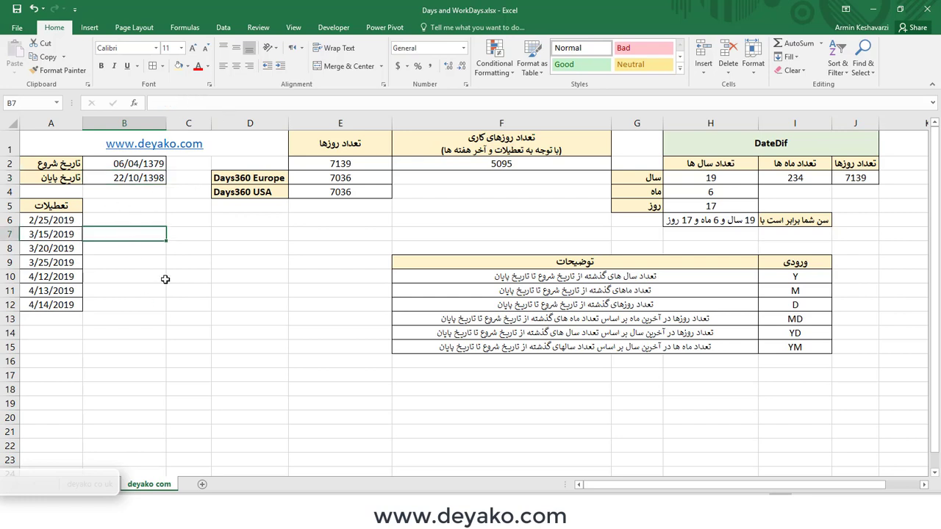
pyautogui.click(337, 164)
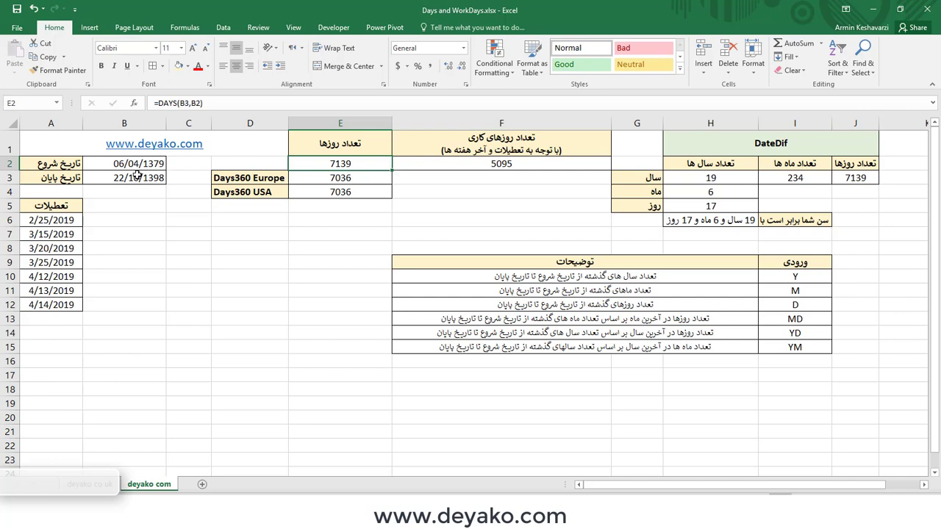
pyautogui.click(138, 177)
pyautogui.click(138, 165)
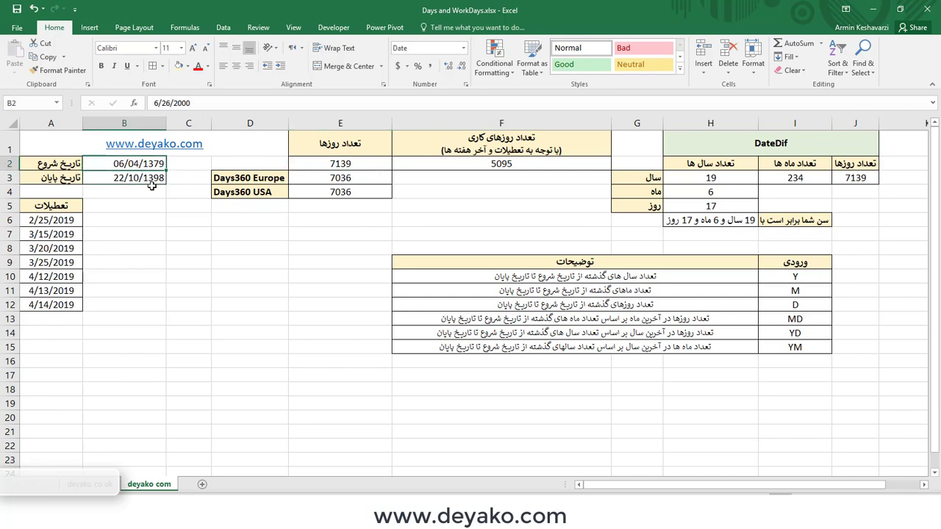
pyautogui.click(138, 178)
pyautogui.click(368, 165)
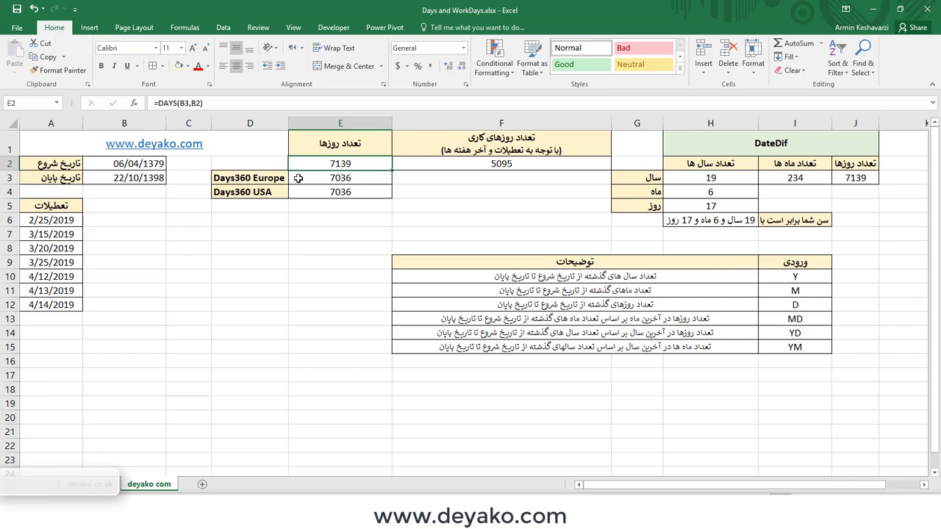
pyautogui.click(250, 179)
pyautogui.click(343, 177)
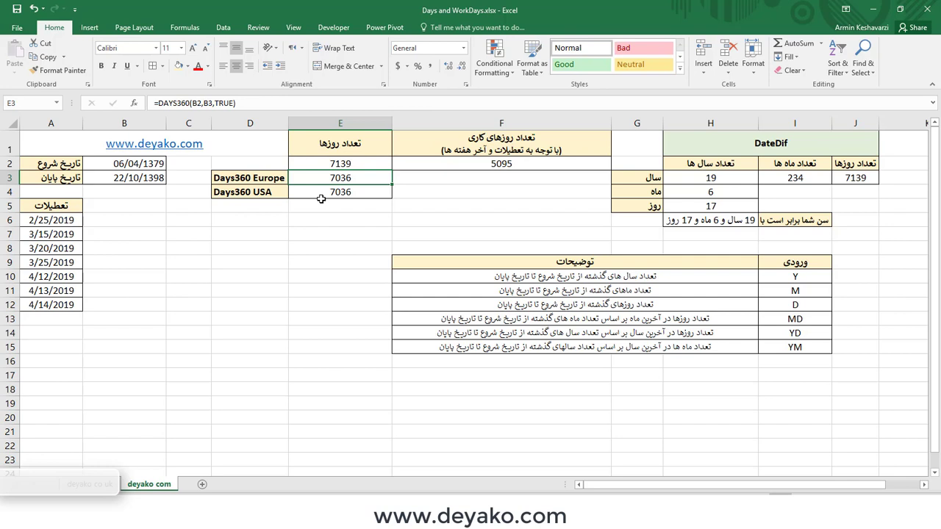
pyautogui.click(190, 103)
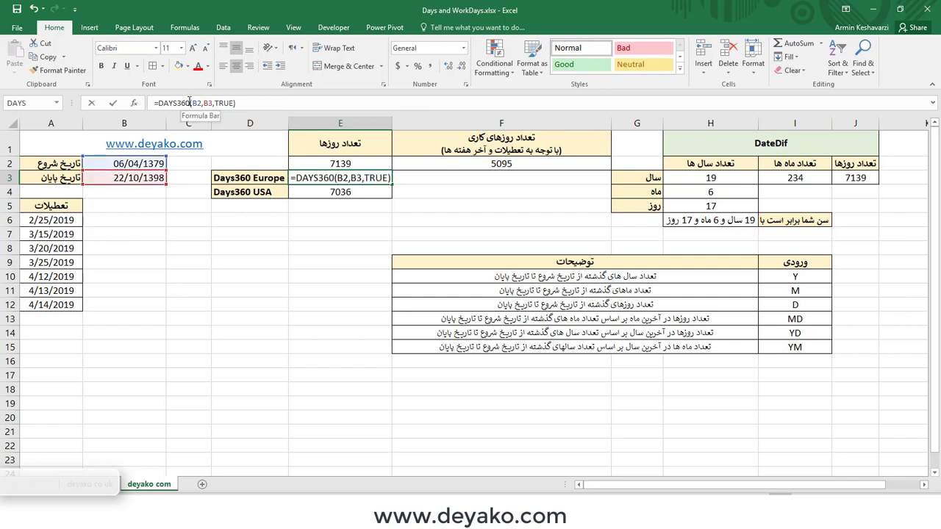
pyautogui.moveTo(190, 103); pyautogui.dragTo(158, 103)
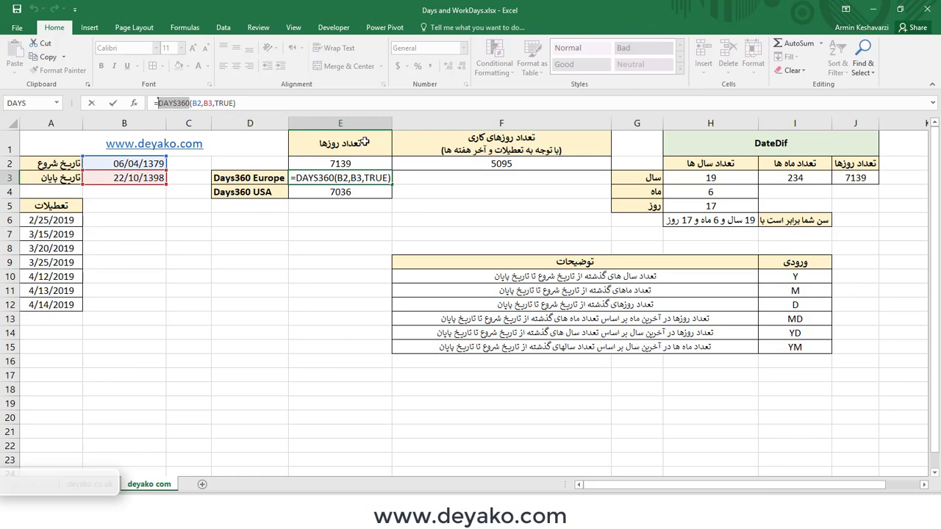
pyautogui.press('Escape')
pyautogui.click(340, 163)
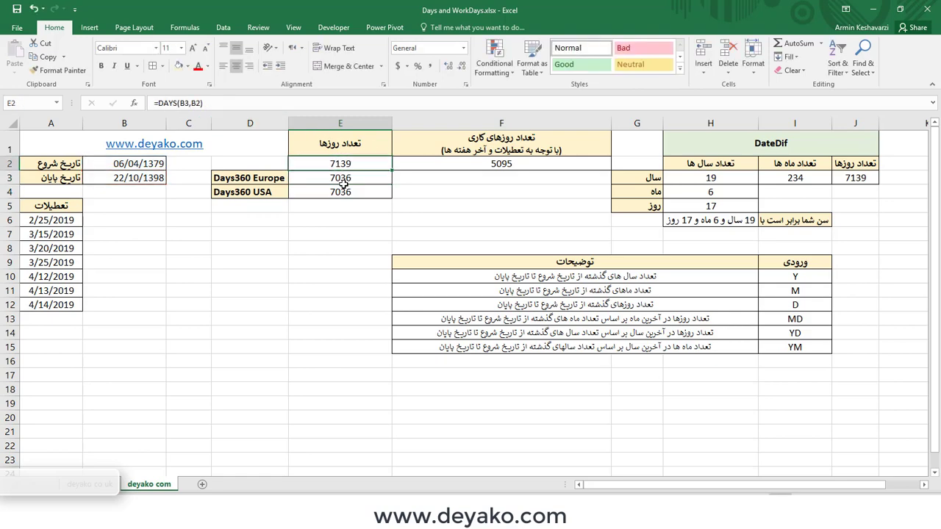
pyautogui.click(341, 180)
pyautogui.click(134, 103)
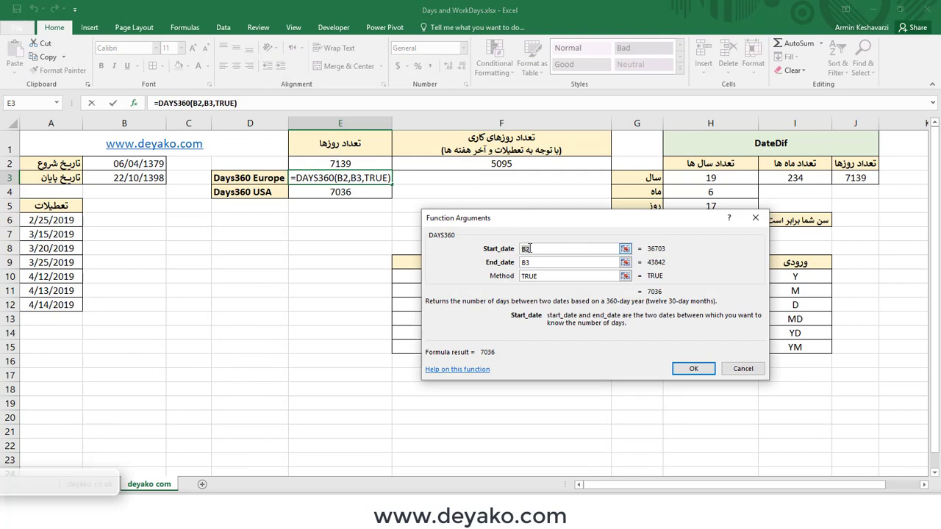
pyautogui.press('Tab')
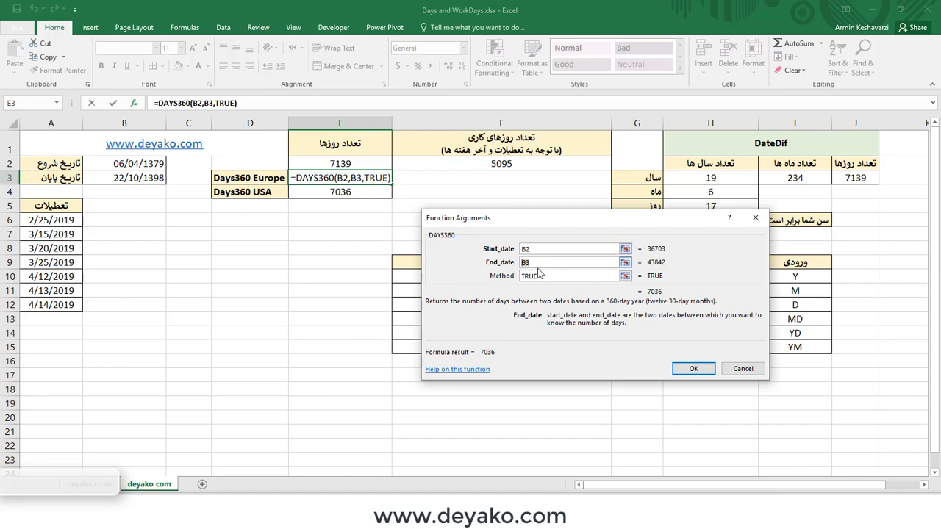
pyautogui.click(538, 277)
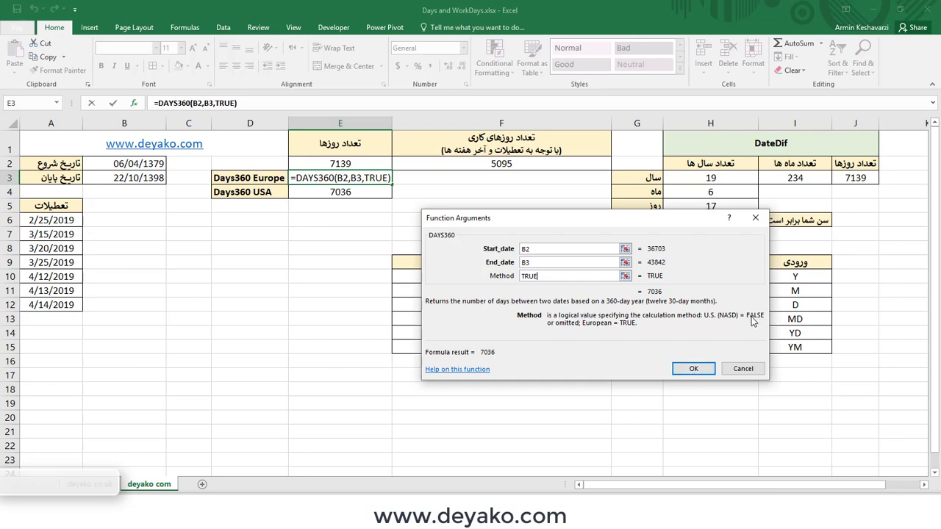
pyautogui.click(694, 369)
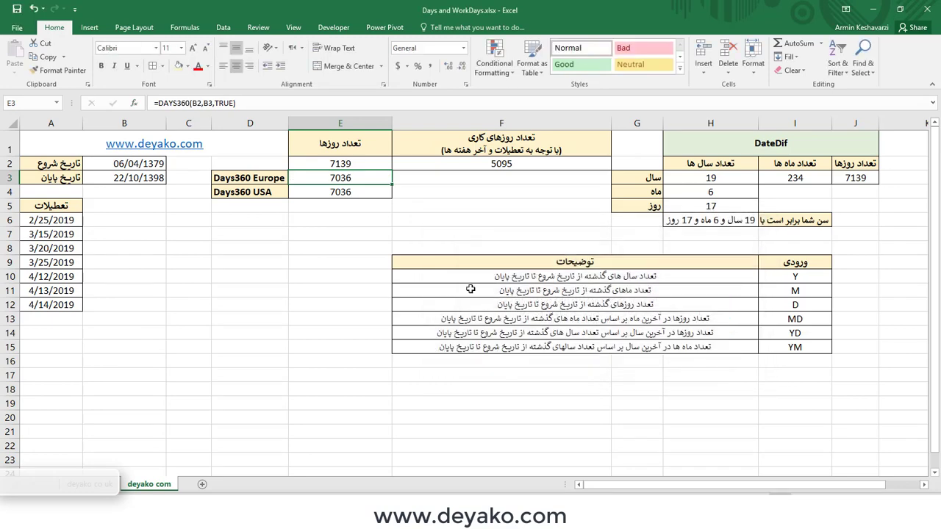
pyautogui.click(336, 192)
pyautogui.click(352, 179)
pyautogui.click(136, 164)
pyautogui.click(135, 178)
pyautogui.click(137, 166)
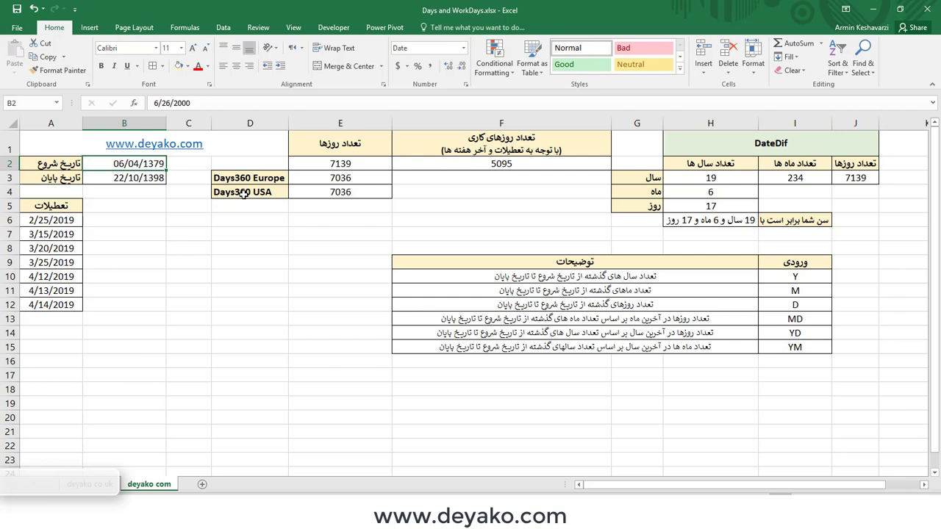
pyautogui.click(337, 191)
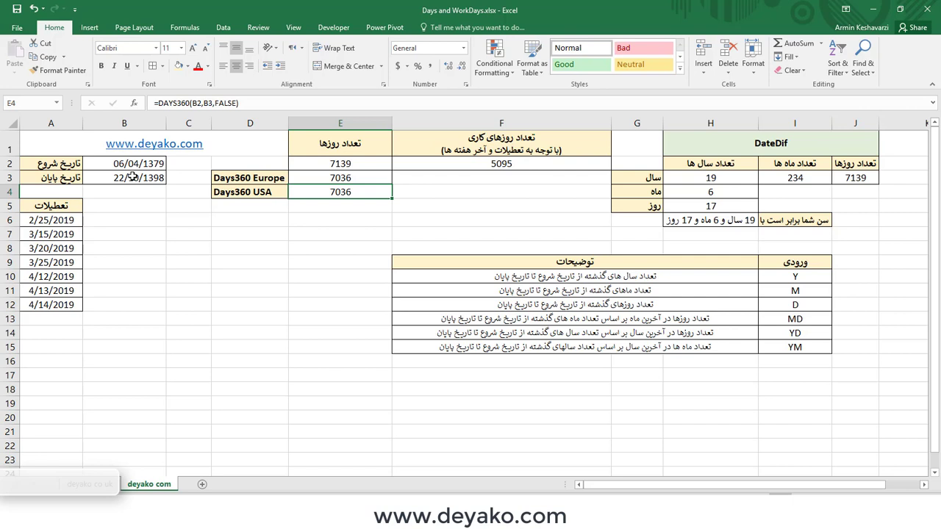
pyautogui.moveTo(327, 178); pyautogui.dragTo(323, 190)
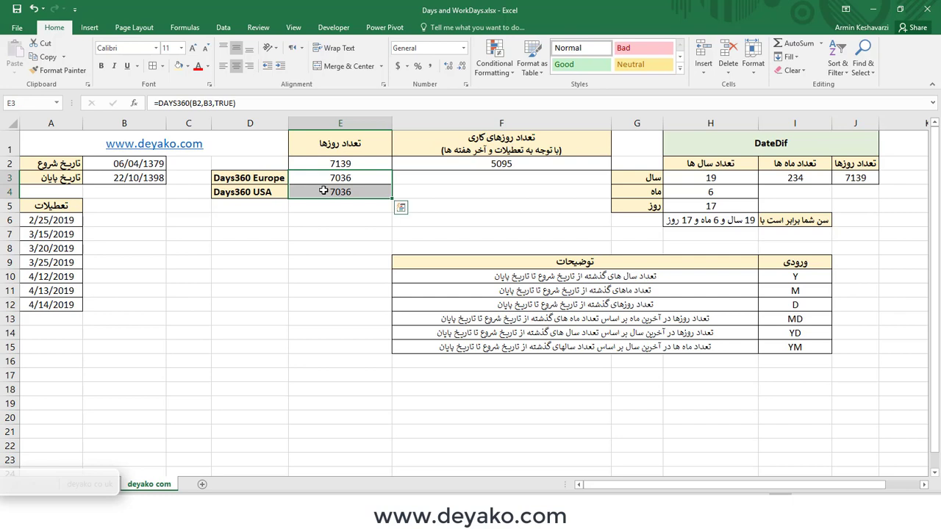
pyautogui.moveTo(270, 179)
pyautogui.mouseDown()
pyautogui.moveTo(272, 191)
pyautogui.moveTo(344, 197)
pyautogui.mouseUp()
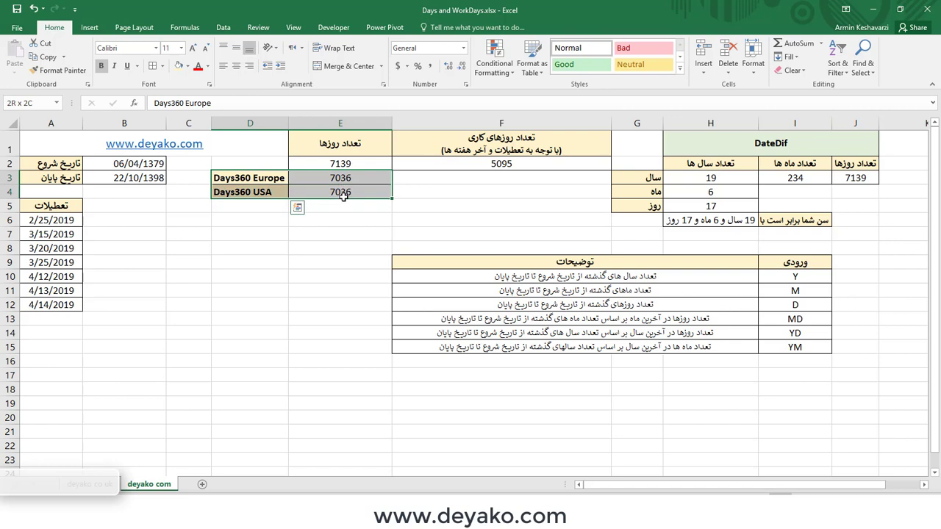
pyautogui.click(365, 166)
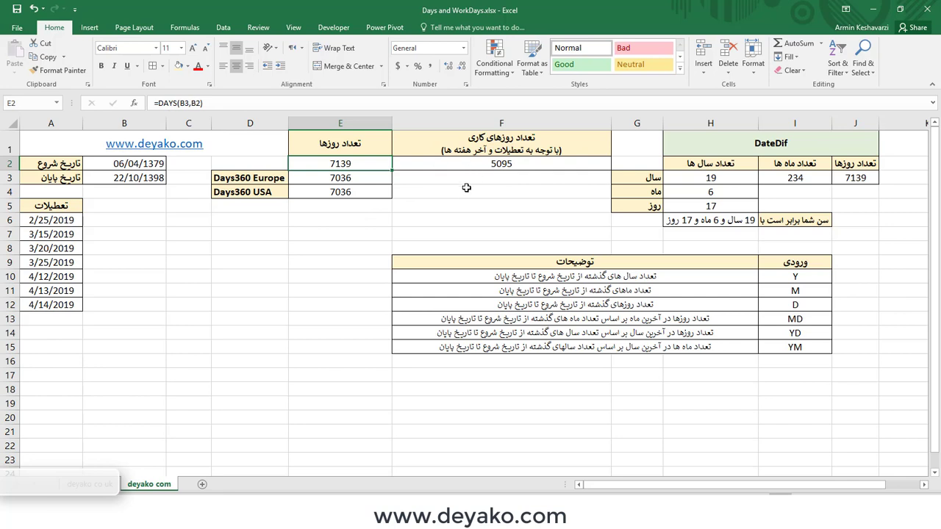
# Walk through F2's =NETWORKDAYS.INTL(B2,B3,1,A6:A12), highlighting the function name, then its argument list
pyautogui.click(498, 163)
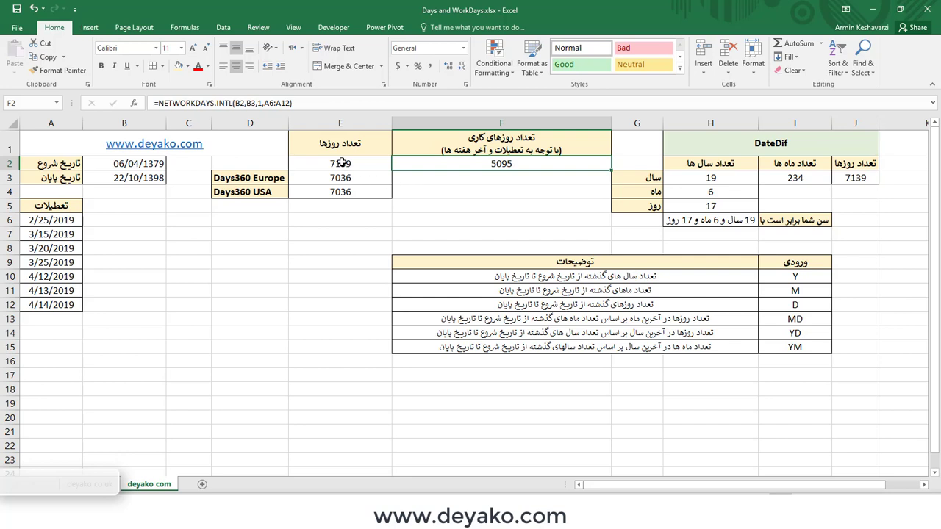
pyautogui.click(186, 103)
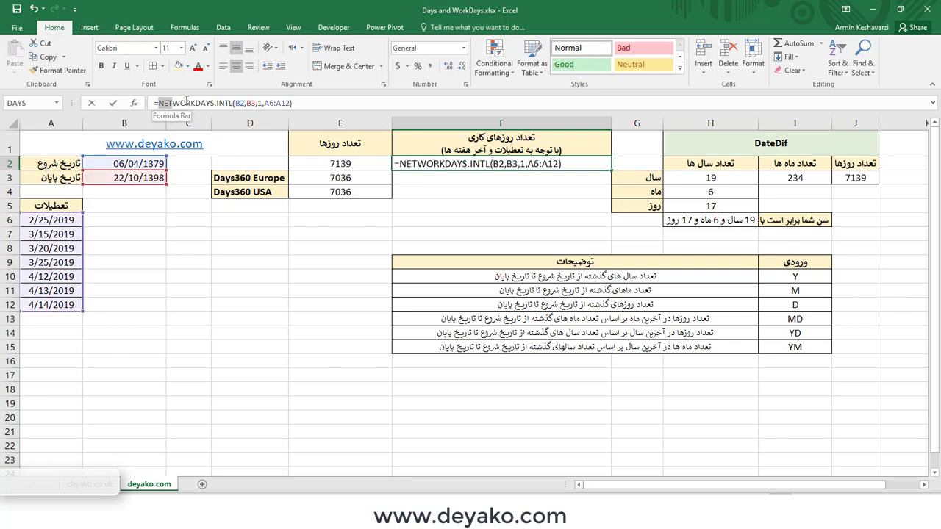
pyautogui.moveTo(187, 103); pyautogui.dragTo(233, 103)
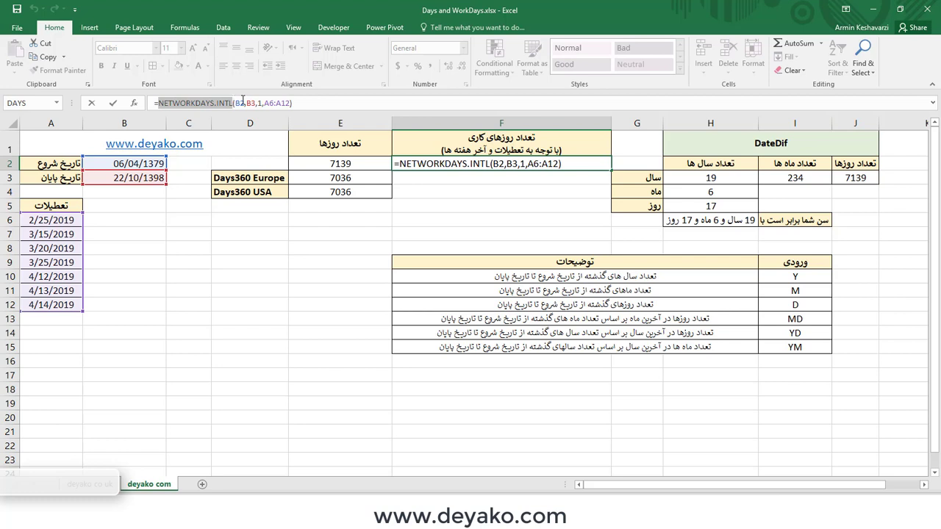
pyautogui.moveTo(291, 103); pyautogui.dragTo(235, 103)
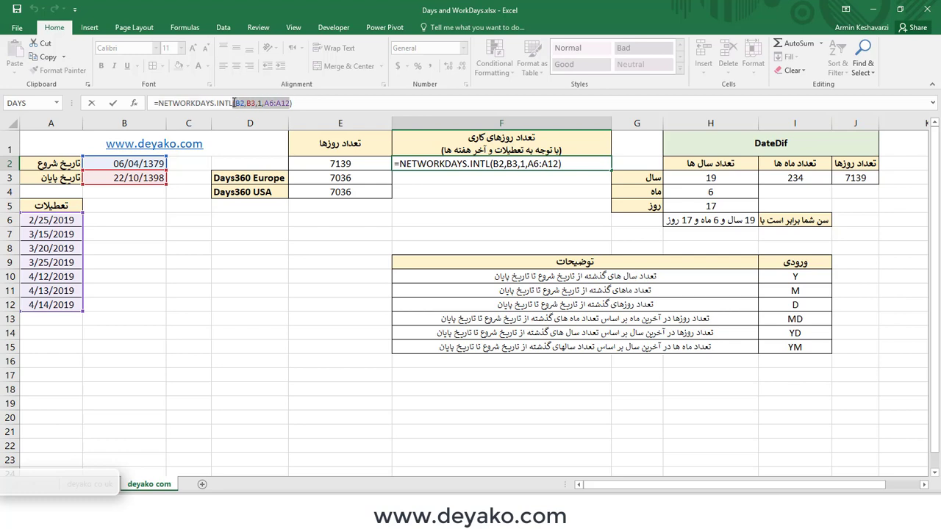
pyautogui.moveTo(232, 103); pyautogui.dragTo(300, 103)
pyautogui.click(288, 103)
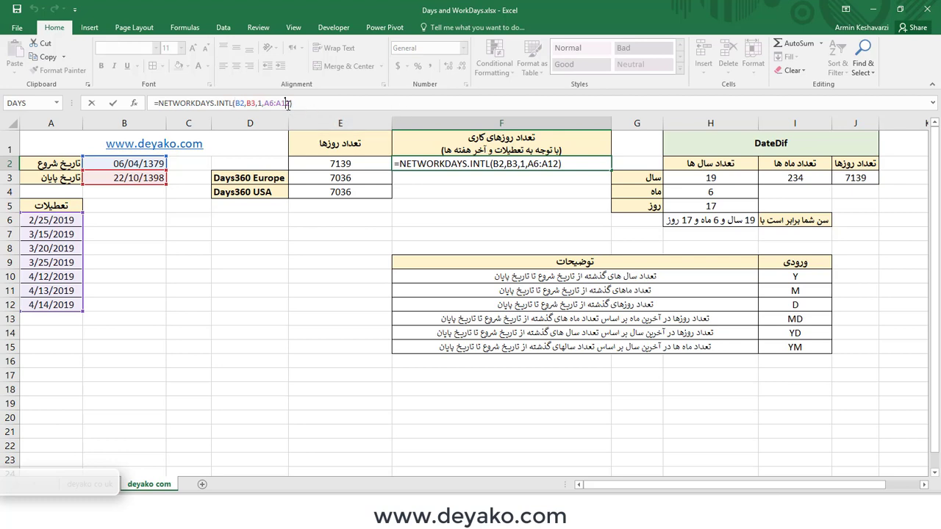
# In F2's function arguments, review end date B3 and holidays A6:A12, then change the weekend code to 16
pyautogui.click(142, 106)
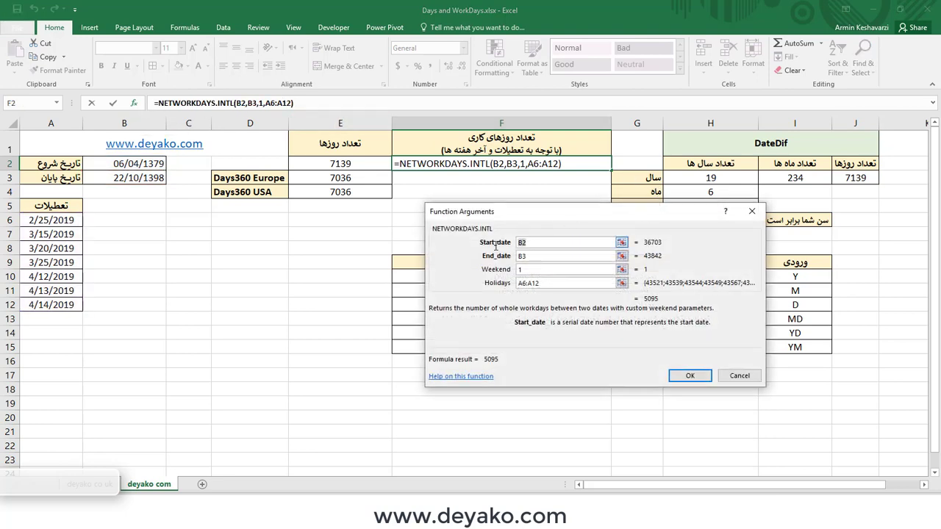
pyautogui.click(528, 256)
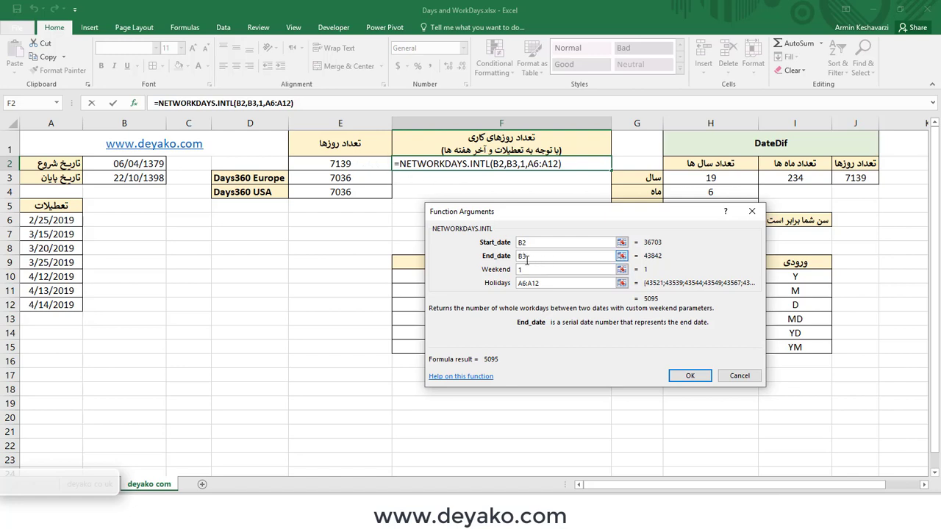
pyautogui.moveTo(525, 260); pyautogui.dragTo(513, 260)
pyautogui.click(550, 270)
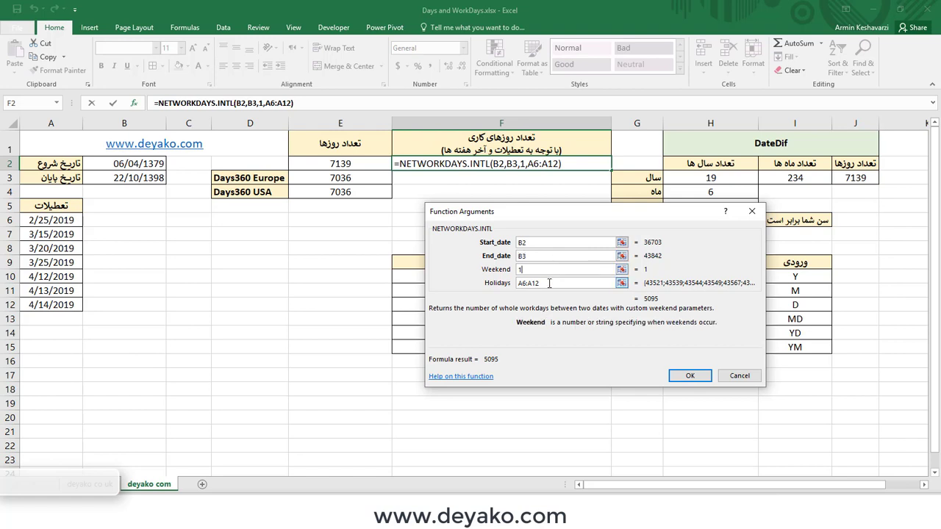
pyautogui.click(549, 283)
pyautogui.click(550, 272)
pyautogui.write('6')
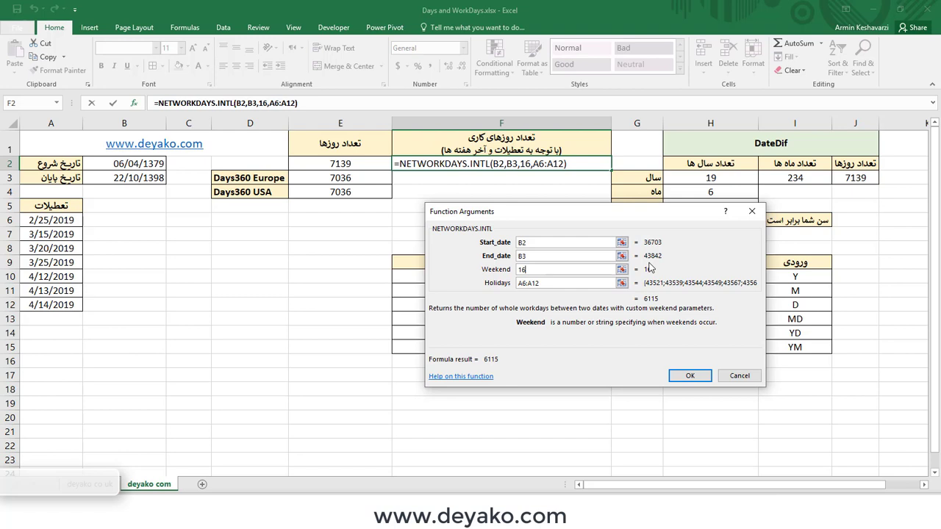
pyautogui.moveTo(530, 269); pyautogui.dragTo(513, 269)
# In the deyako.com NETWORKDAYS.INTL article, highlight the weekend code 6 entry for Thursday and Friday
pyautogui.click(567, 274)
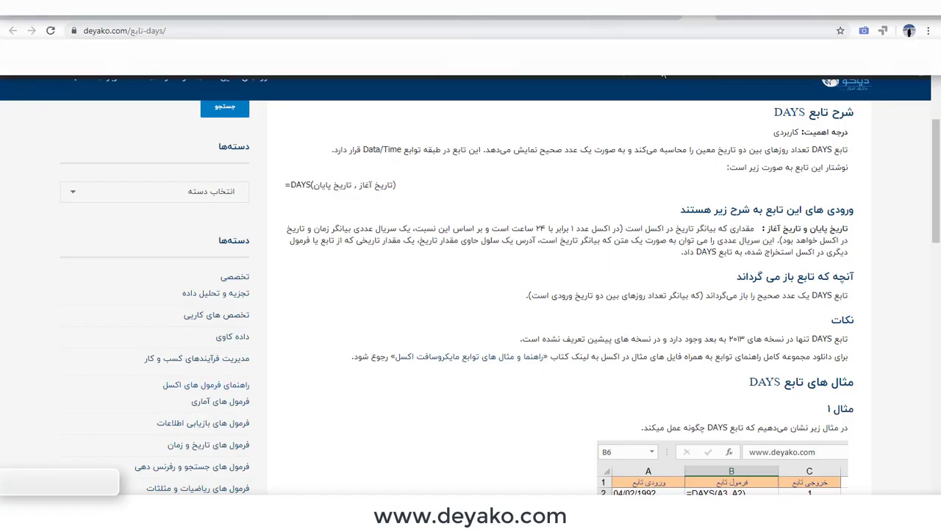
pyautogui.click(632, 8)
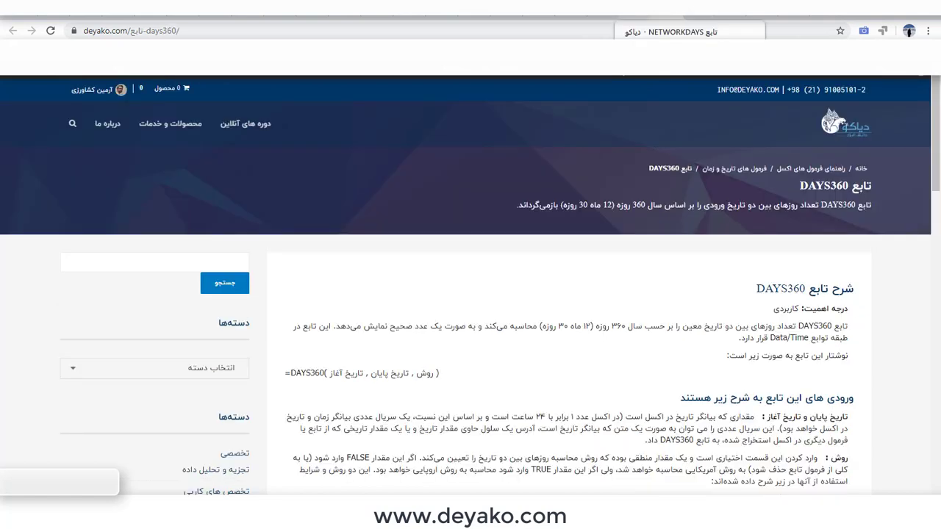
pyautogui.click(644, 10)
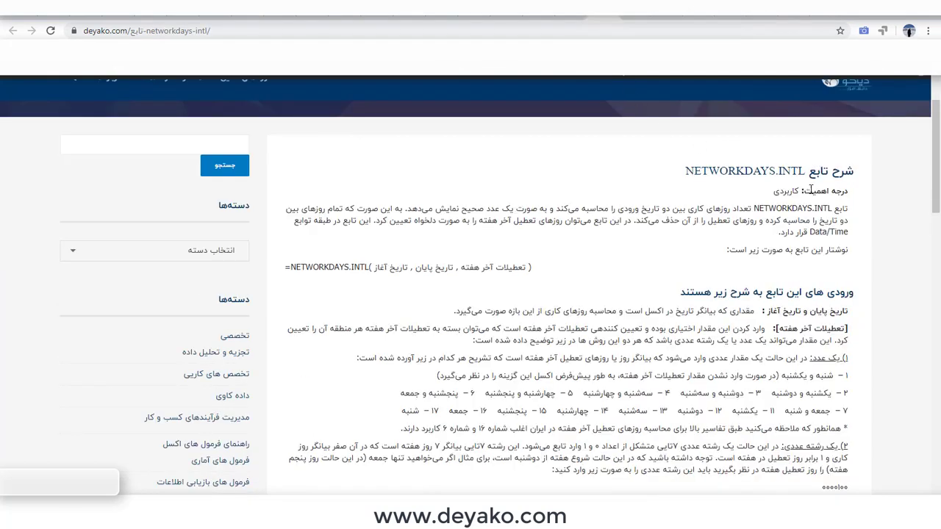
pyautogui.scroll(-1, 798, 230)
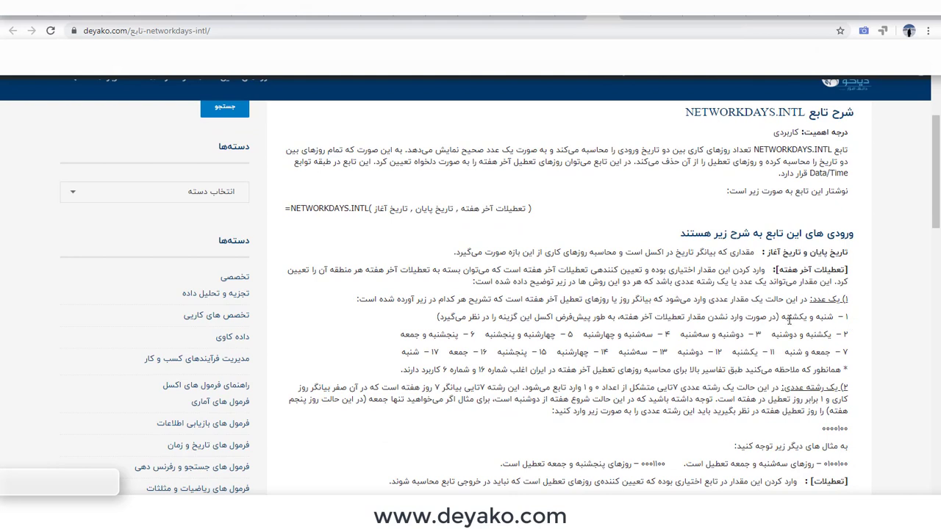
pyautogui.moveTo(789, 318); pyautogui.dragTo(378, 359)
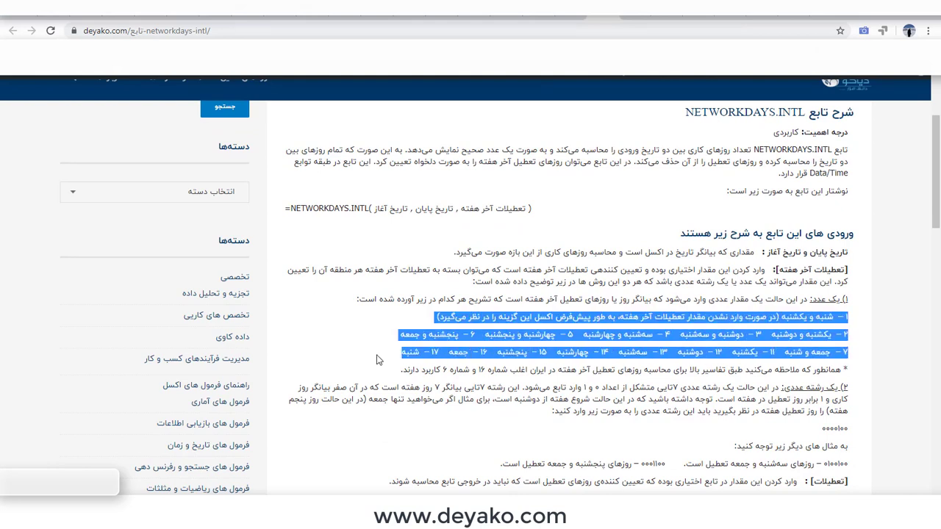
pyautogui.doubleClick(431, 336)
pyautogui.moveTo(406, 340); pyautogui.dragTo(485, 335)
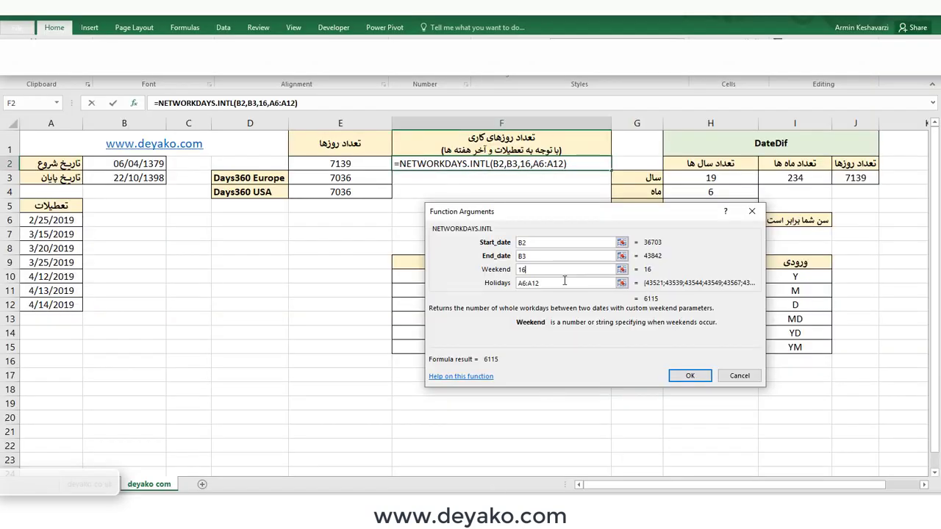
# Set the weekend code to 6 and holidays to A6:A12, then confirm, giving 5095 working days
pyautogui.write('6')
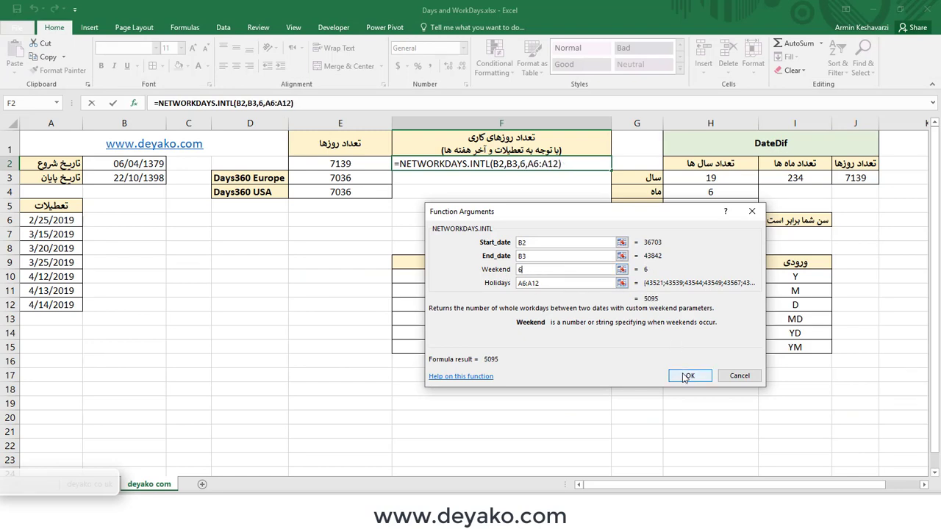
pyautogui.click(529, 285)
pyautogui.doubleClick(529, 285)
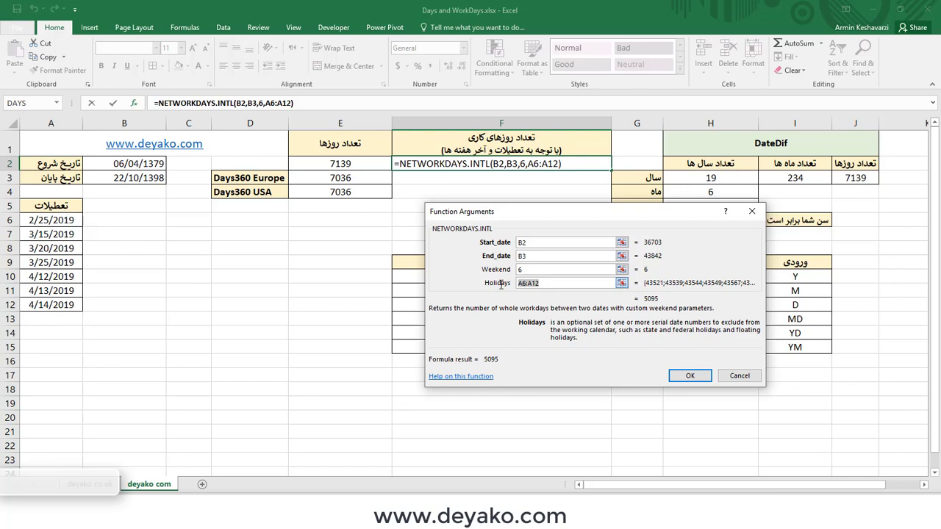
pyautogui.click(690, 376)
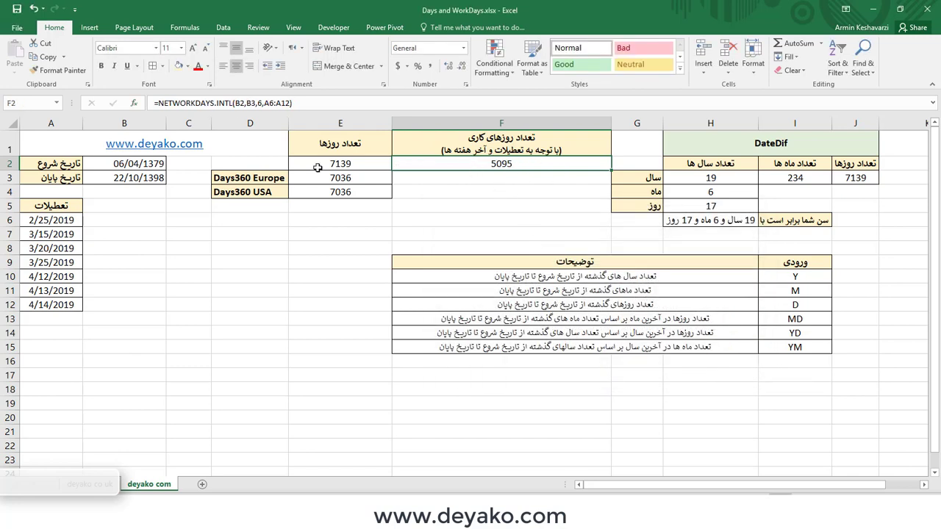
# Review the start and end dates in B2:B3 and the column A holiday dates against F2
pyautogui.moveTo(148, 160); pyautogui.dragTo(149, 180)
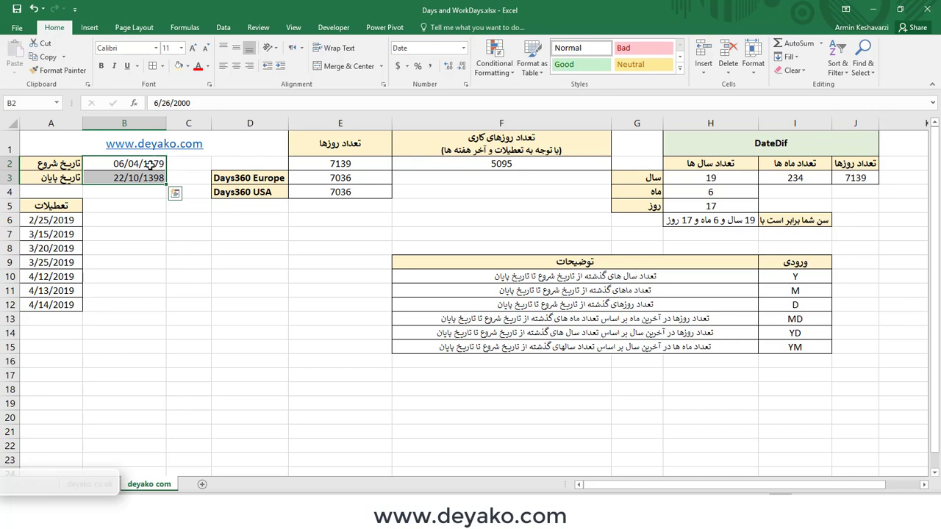
pyautogui.click(503, 162)
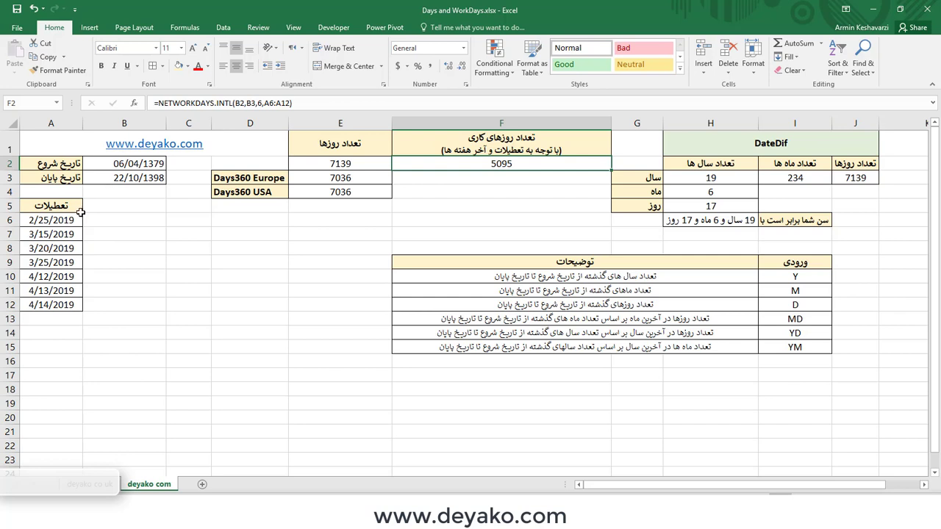
pyautogui.moveTo(74, 219); pyautogui.dragTo(66, 304)
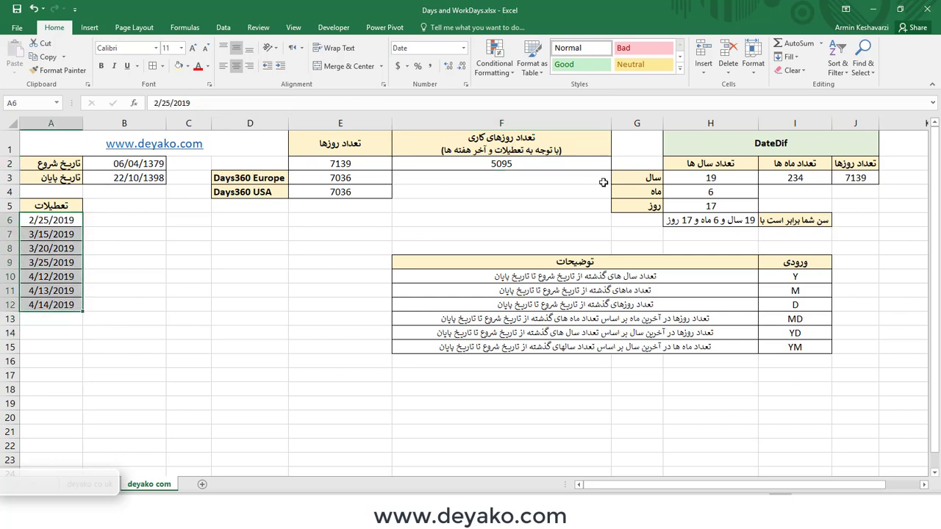
pyautogui.click(550, 165)
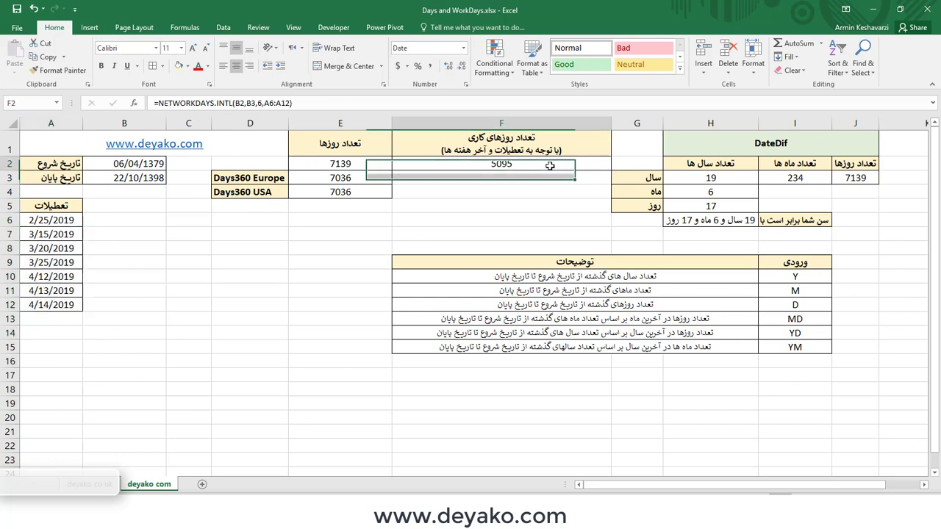
# Change F2's weekend argument from 6 to 16 (Friday only), returning 6115
pyautogui.click(260, 103)
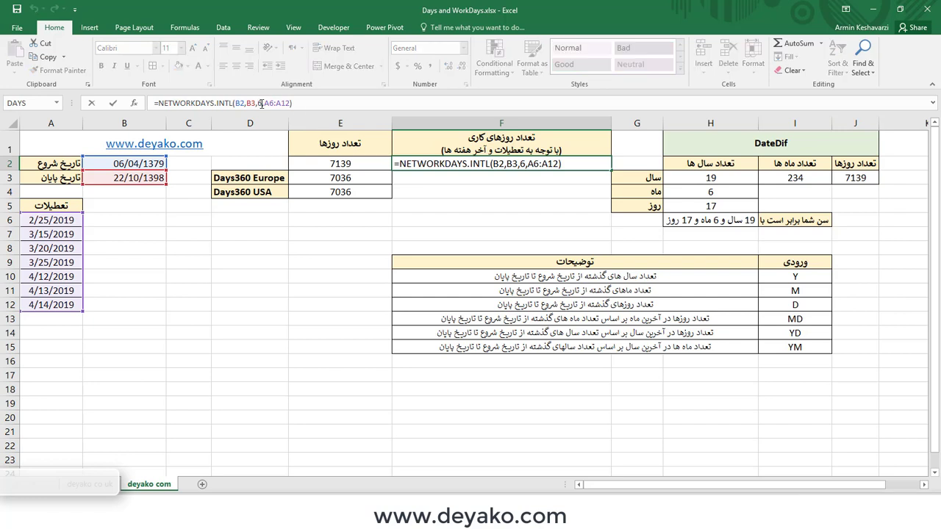
pyautogui.write('1')
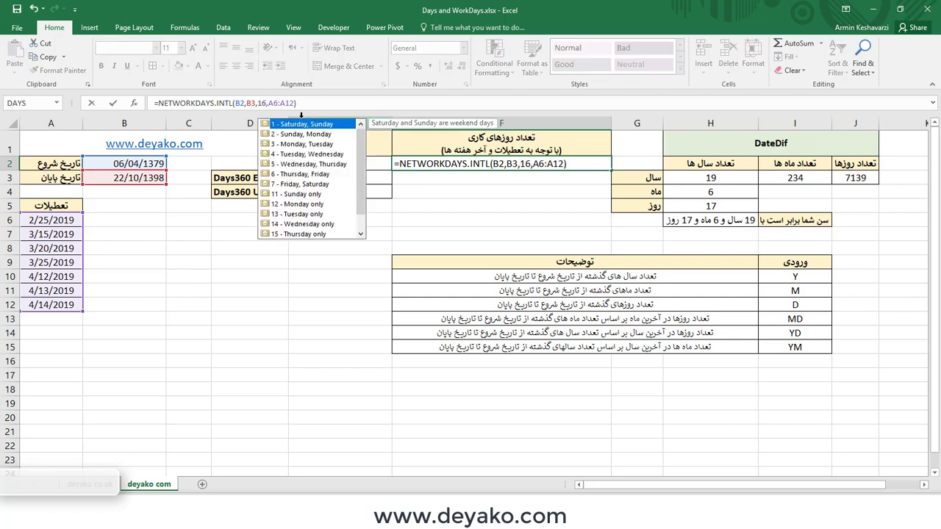
pyautogui.moveTo(363, 156); pyautogui.dragTo(355, 181)
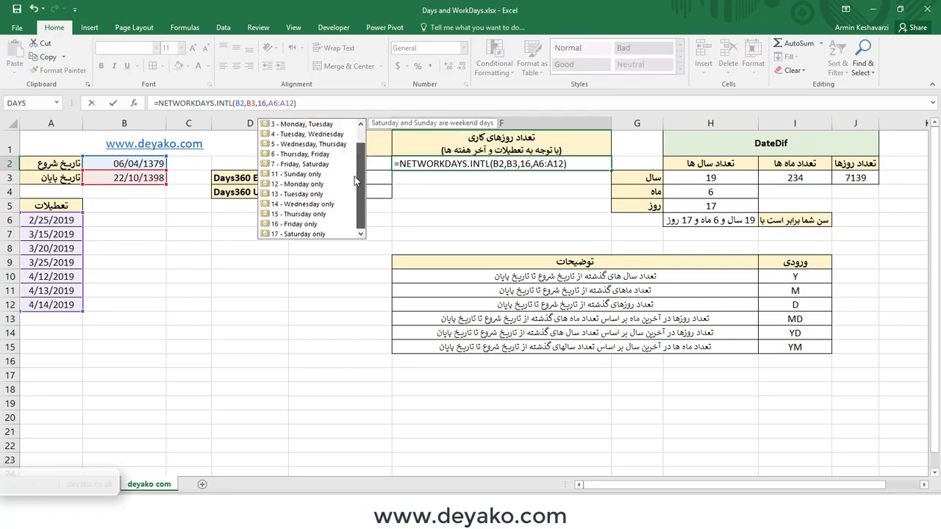
pyautogui.click(265, 102)
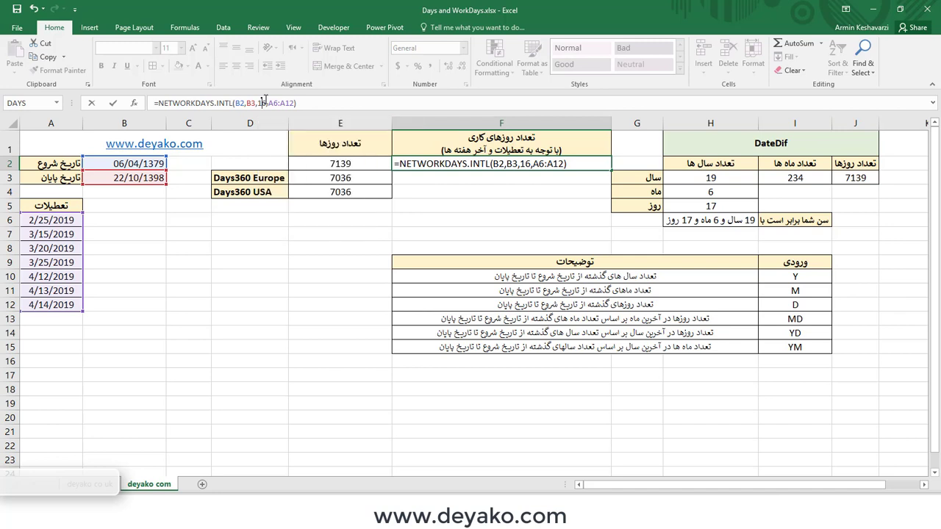
pyautogui.press('BackSpace')
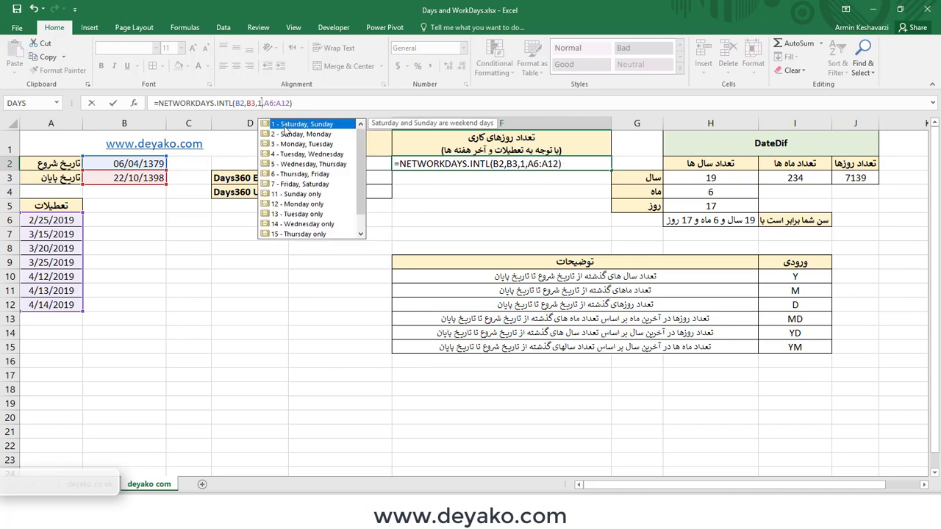
pyautogui.moveTo(362, 134); pyautogui.dragTo(348, 164)
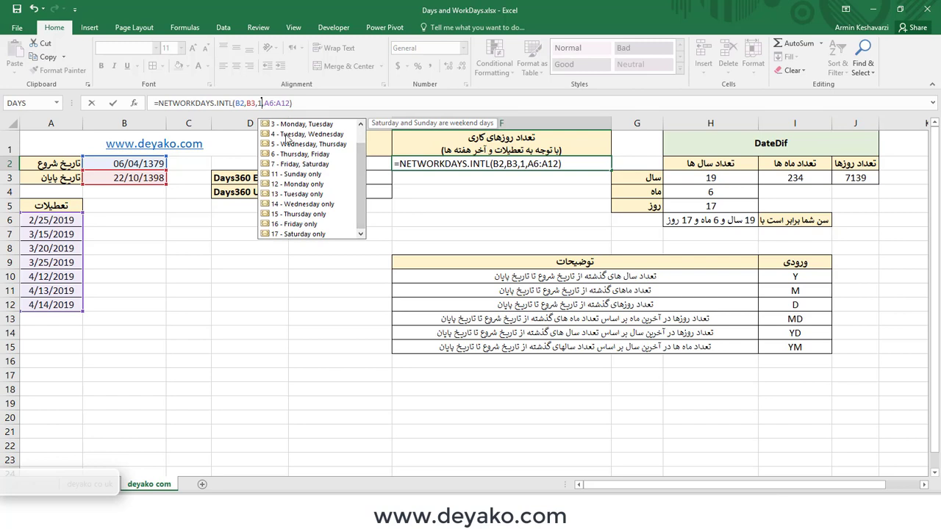
pyautogui.write('6')
pyautogui.click(808, 151)
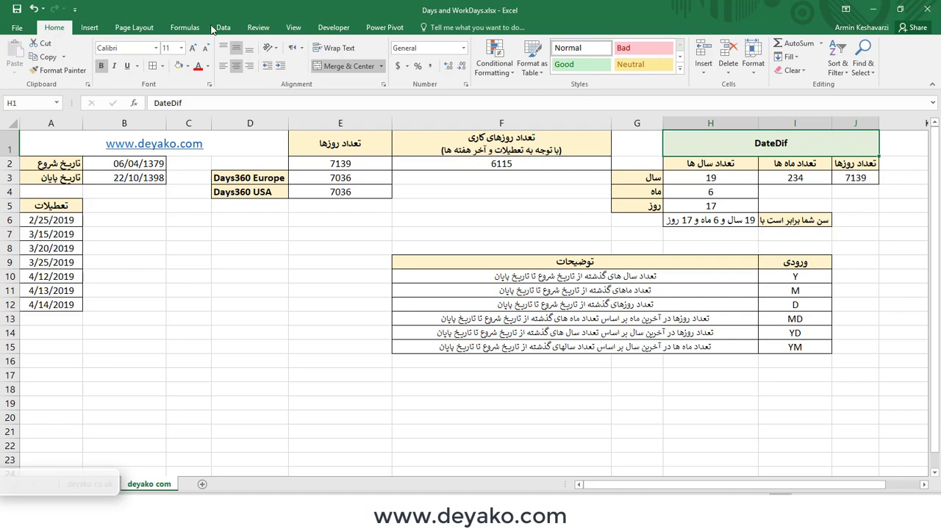
# Browse the Date & Time function list on the Formulas tab, then close it
pyautogui.click(185, 27)
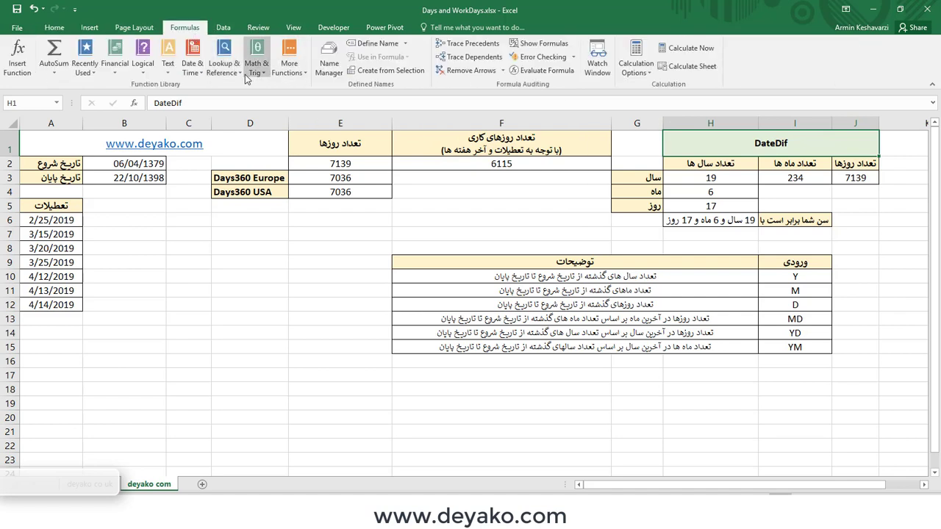
pyautogui.click(196, 73)
pyautogui.scroll(-1, 245, 187)
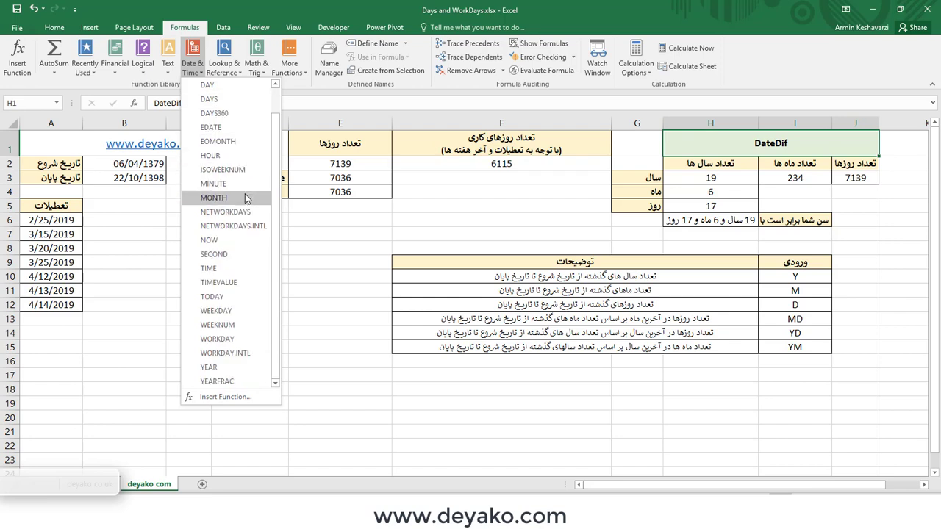
pyautogui.scroll(1, 247, 201)
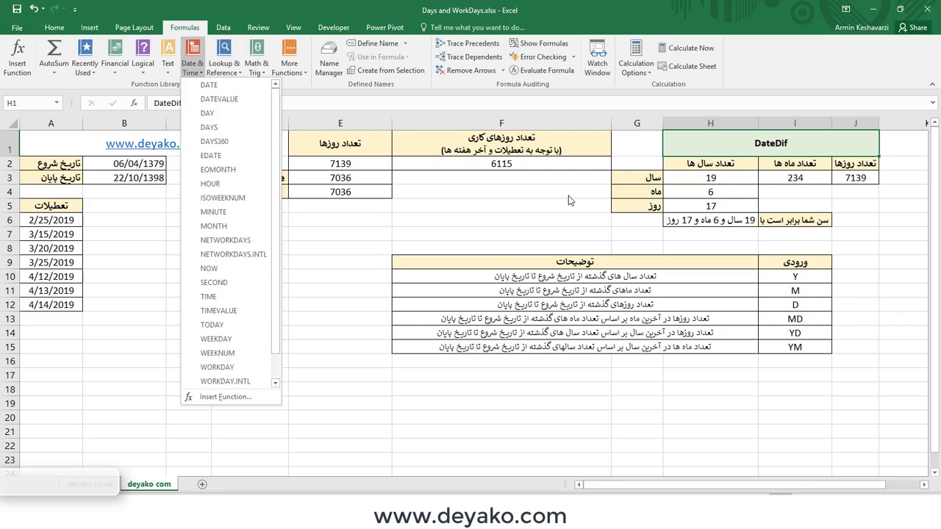
pyautogui.click(571, 201)
# Start typing =DATEDIF in F5, open its argument entry, then cancel, leaving F5 empty
pyautogui.click(571, 203)
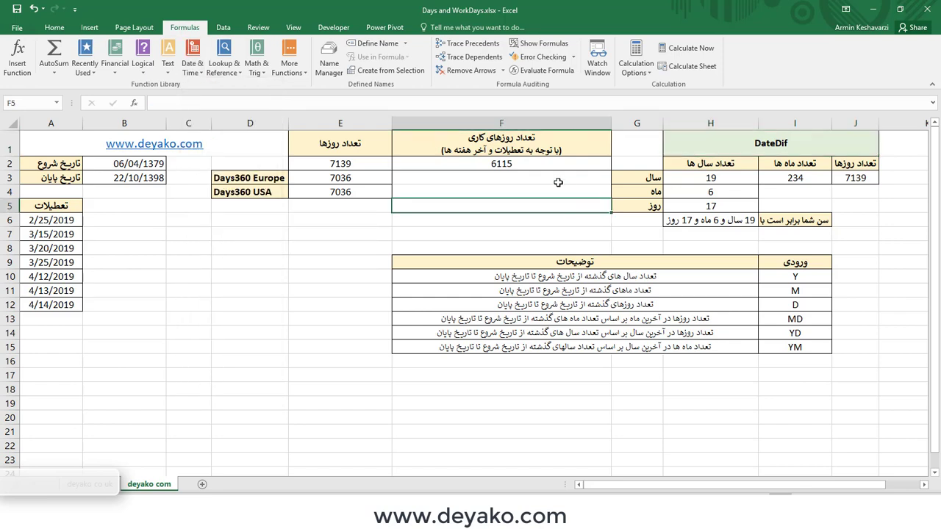
pyautogui.write('=da')
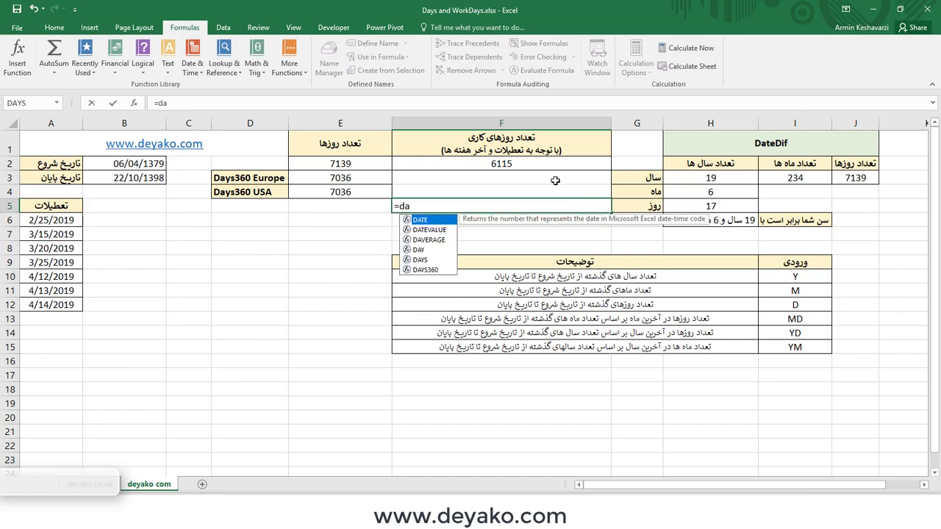
pyautogui.write('te')
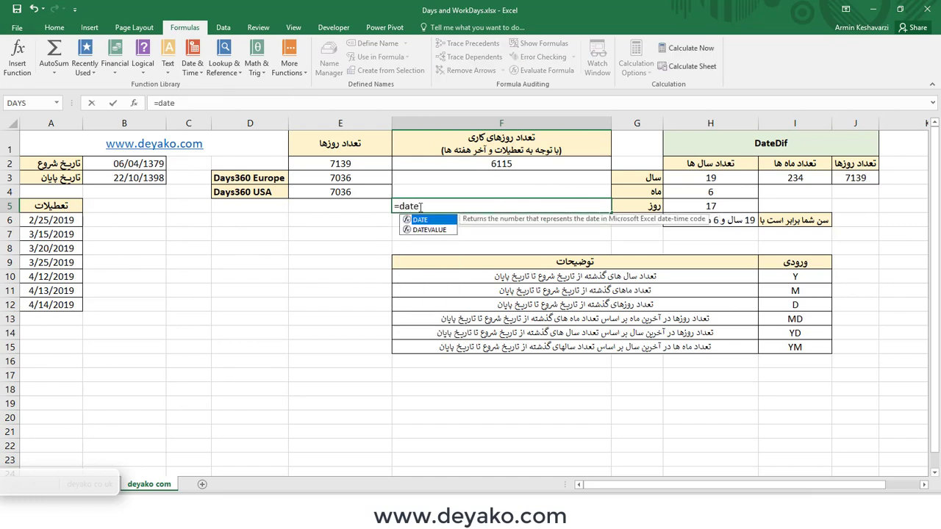
pyautogui.write('D')
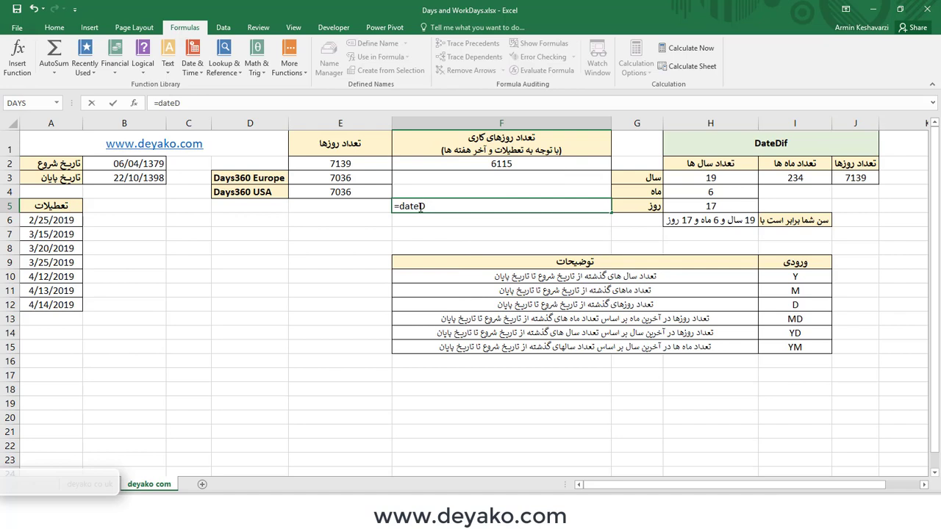
pyautogui.write('if(')
pyautogui.click(139, 103)
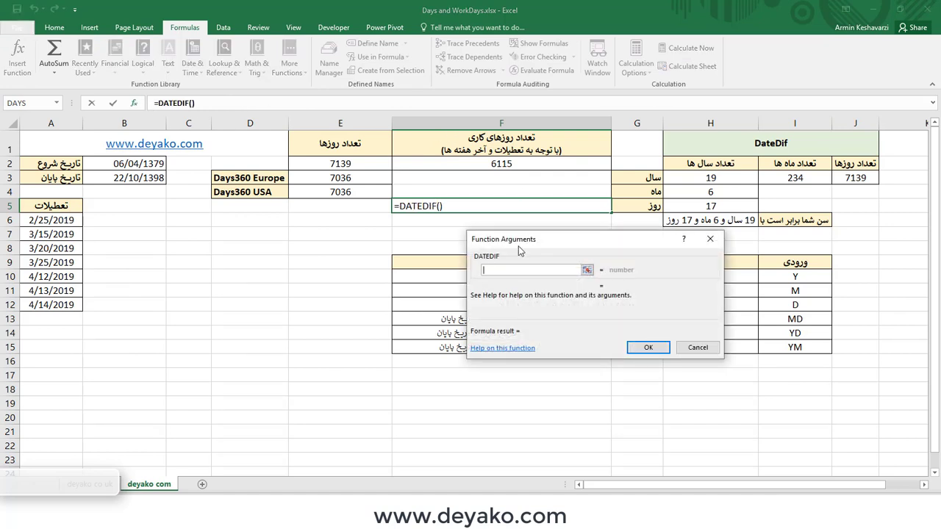
pyautogui.click(699, 346)
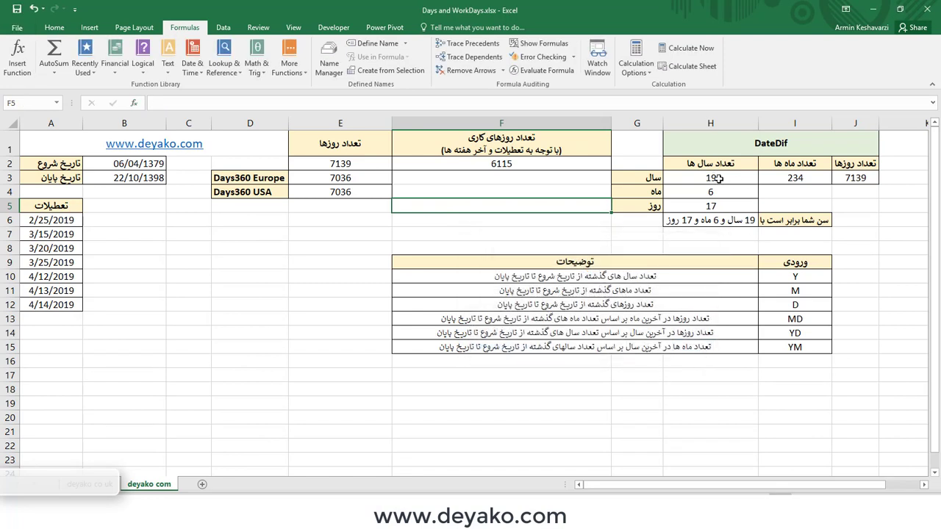
# Review H3's =DATEDIF(B2,B3,"y") arguments, B2 and the "y" unit, and confirm it returns 19 years
pyautogui.click(745, 142)
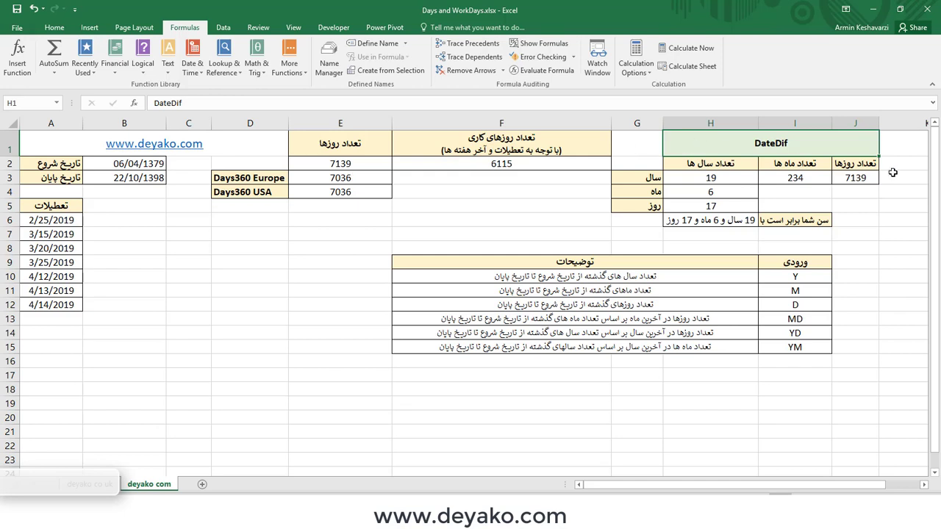
pyautogui.click(711, 180)
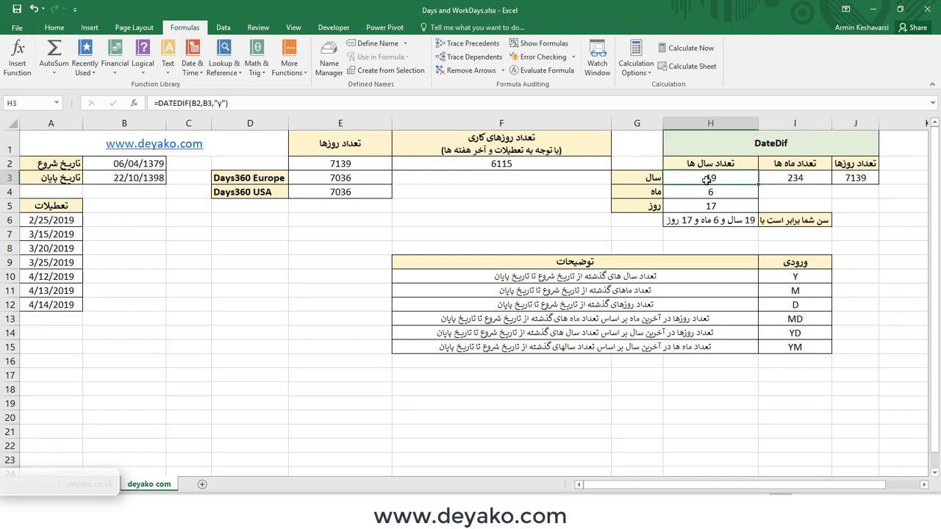
pyautogui.click(192, 103)
pyautogui.moveTo(191, 103); pyautogui.dragTo(230, 102)
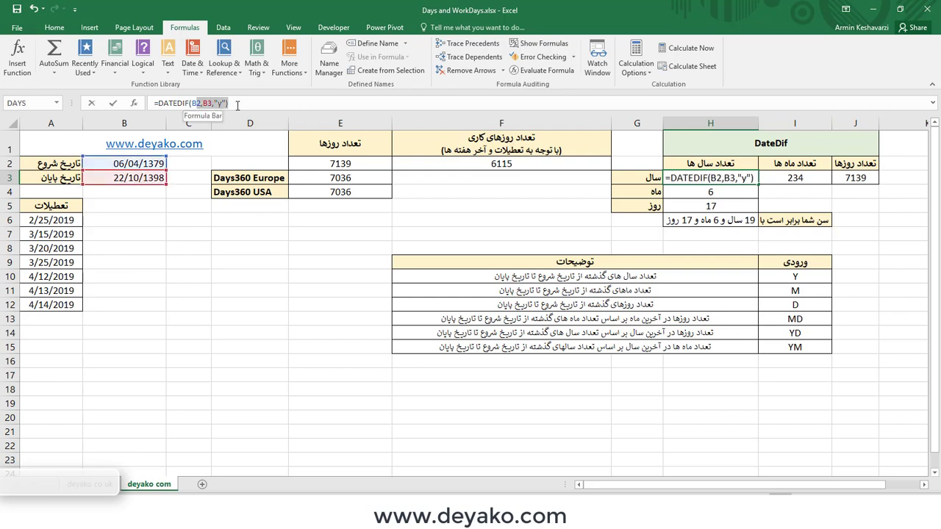
pyautogui.doubleClick(195, 103)
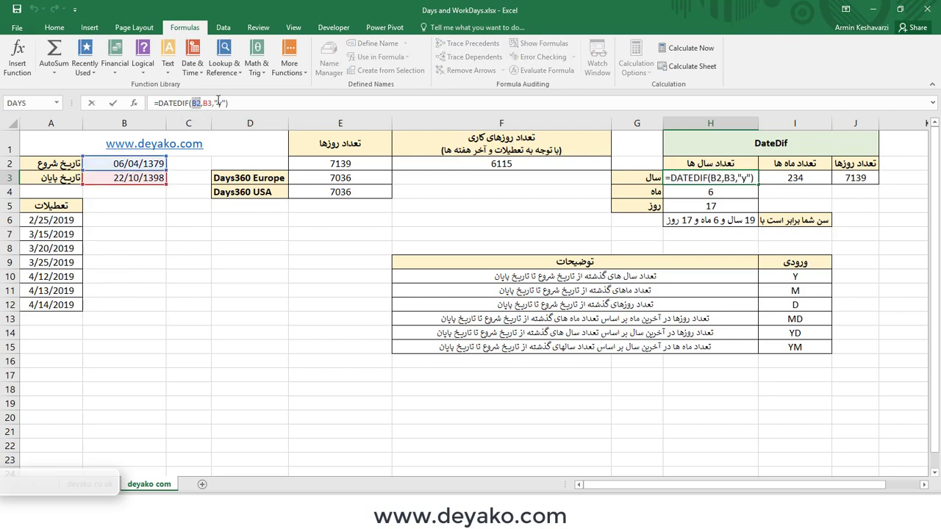
pyautogui.click(204, 103)
pyautogui.moveTo(215, 103); pyautogui.dragTo(229, 103)
pyautogui.hotkey('ctrl', 'Return')
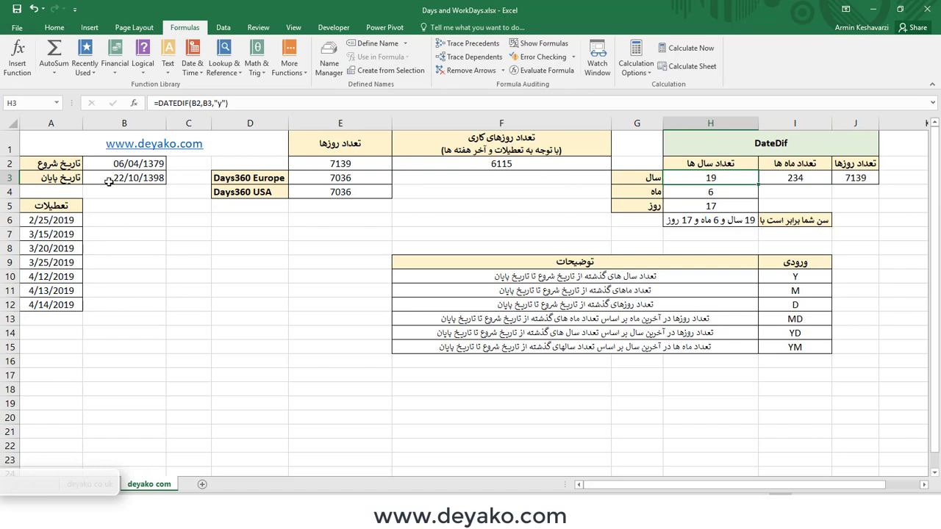
pyautogui.click(222, 103)
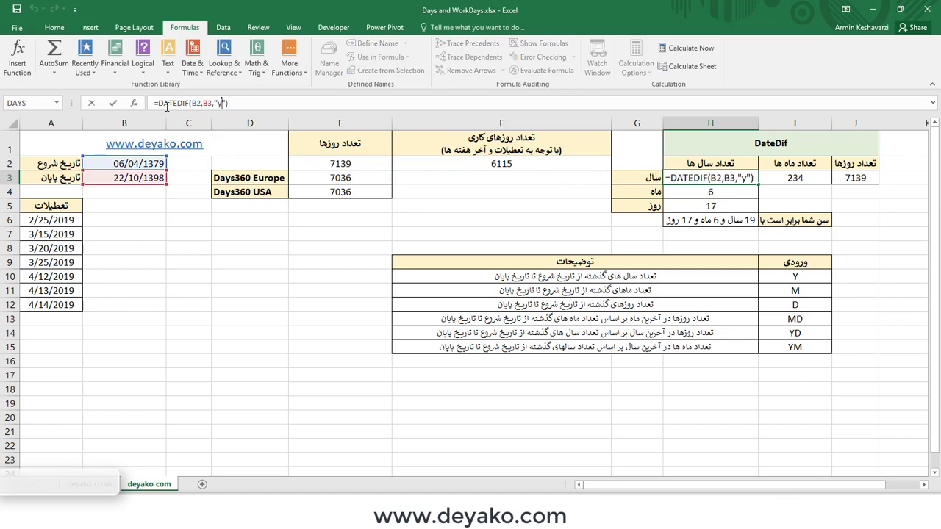
pyautogui.click(750, 177)
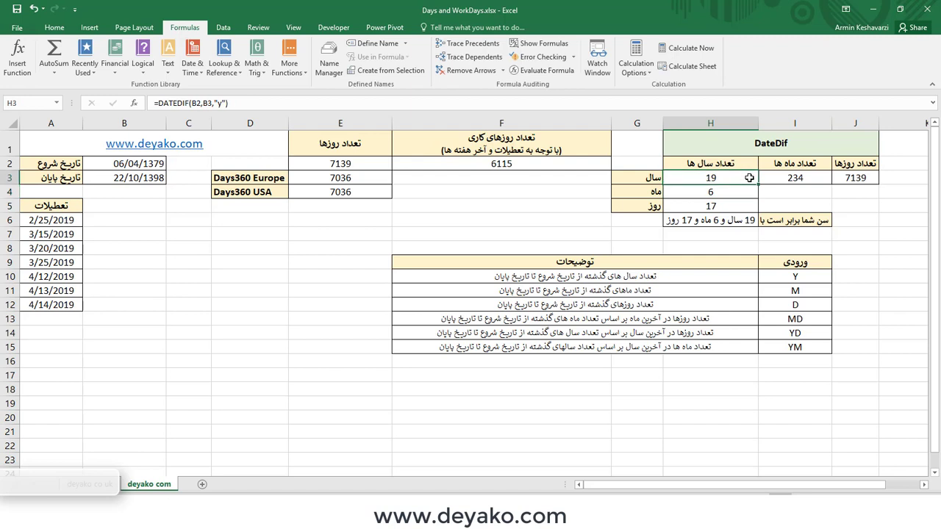
# Confirm H4's DATEDIF with the "Ym" unit, showing 6 months
pyautogui.click(690, 190)
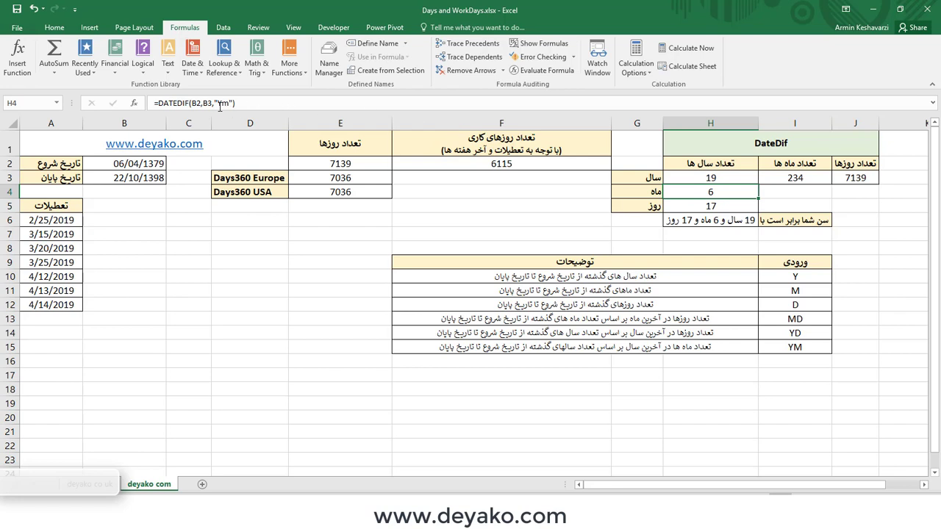
pyautogui.moveTo(219, 104); pyautogui.dragTo(232, 104)
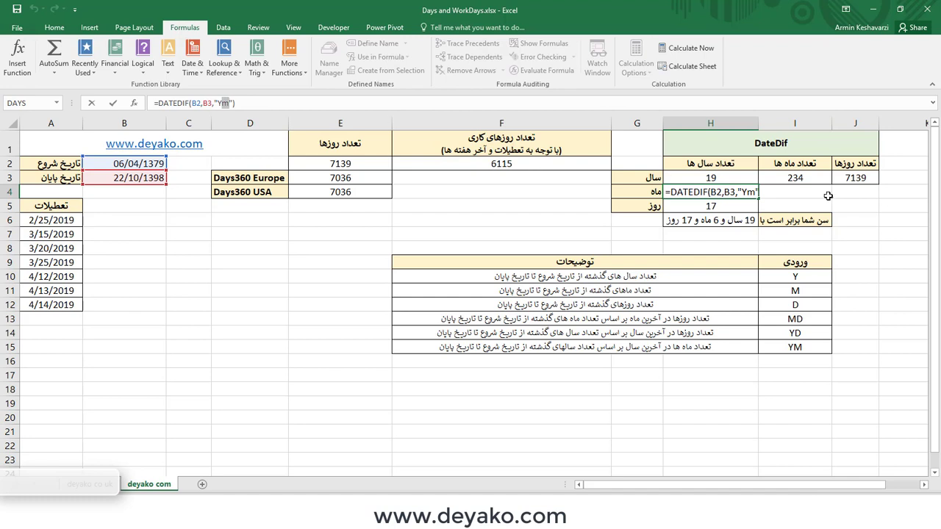
pyautogui.press('Return')
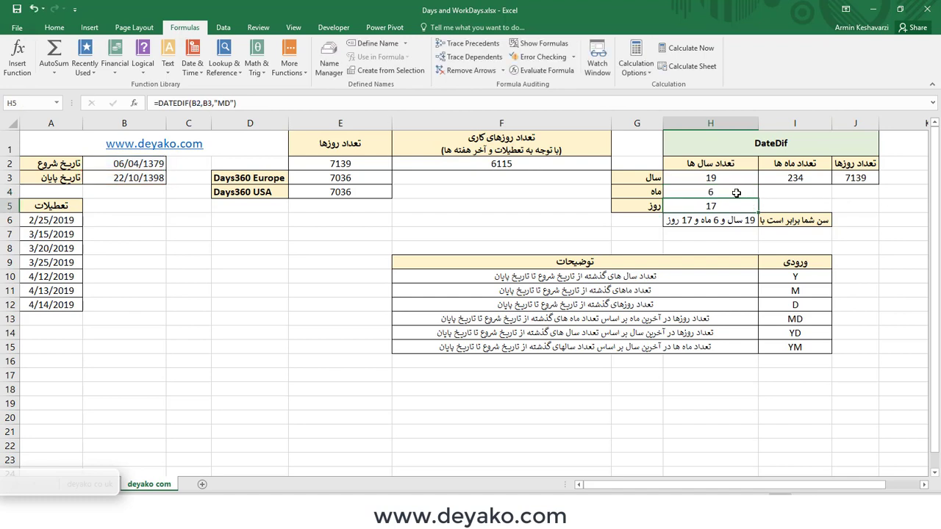
# Confirm H5's DATEDIF with the "MD" unit, showing 17 days
pyautogui.click(736, 192)
pyautogui.click(724, 208)
pyautogui.doubleClick(222, 103)
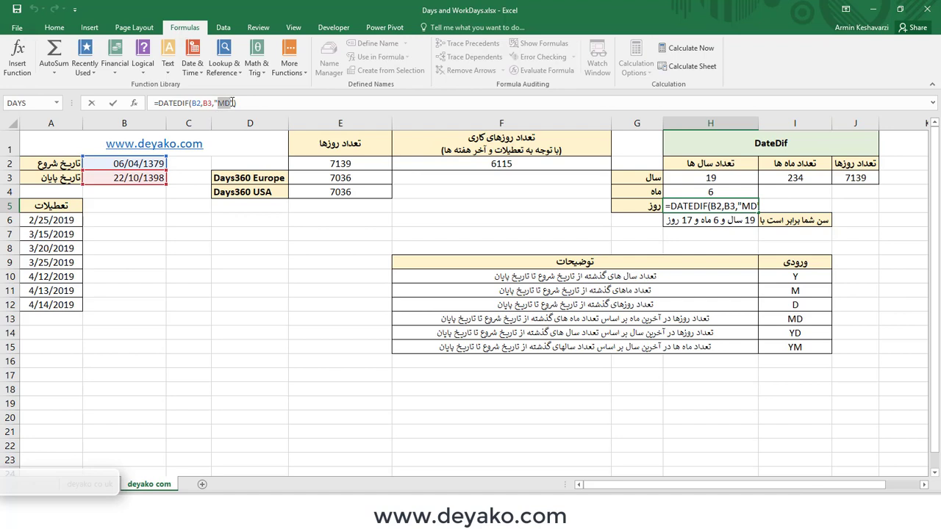
pyautogui.click(227, 103)
pyautogui.press('Return')
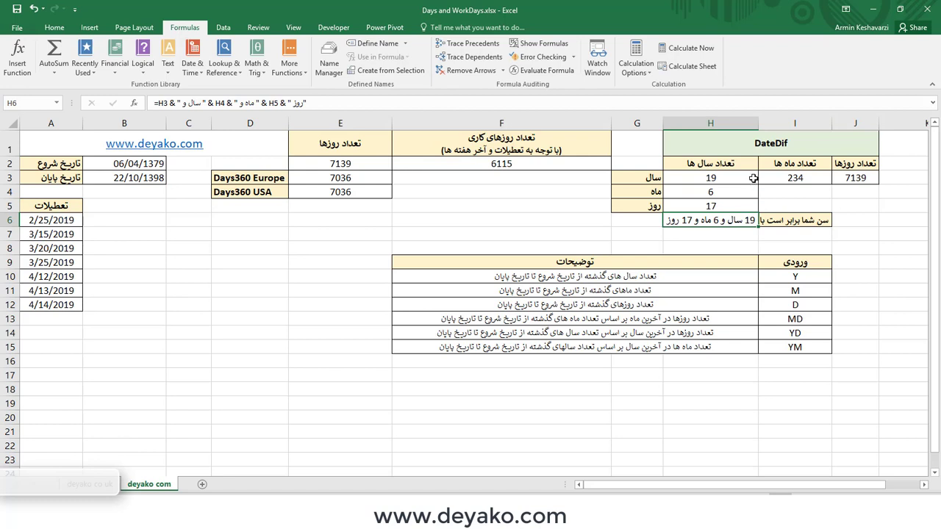
# Check B2, B3's =TODAY() formula and the H3:H5 year, month and day results
pyautogui.click(149, 167)
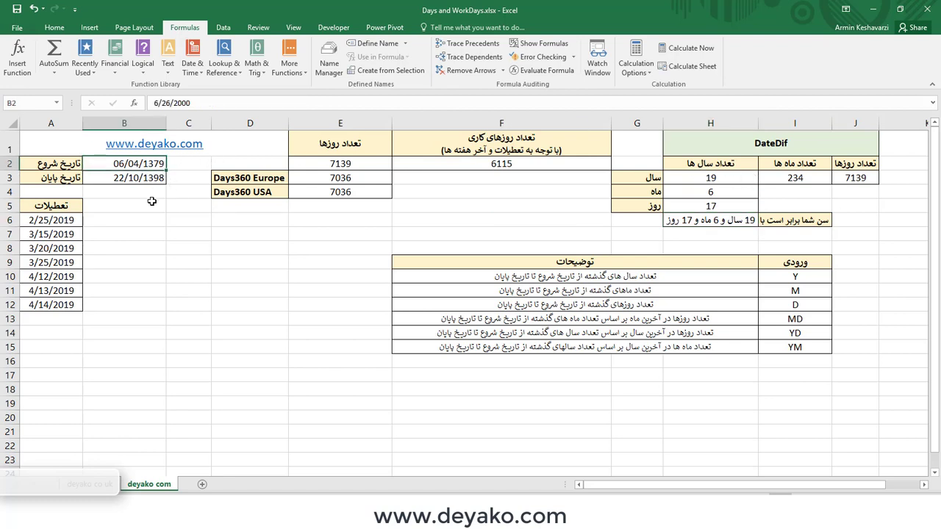
pyautogui.click(153, 178)
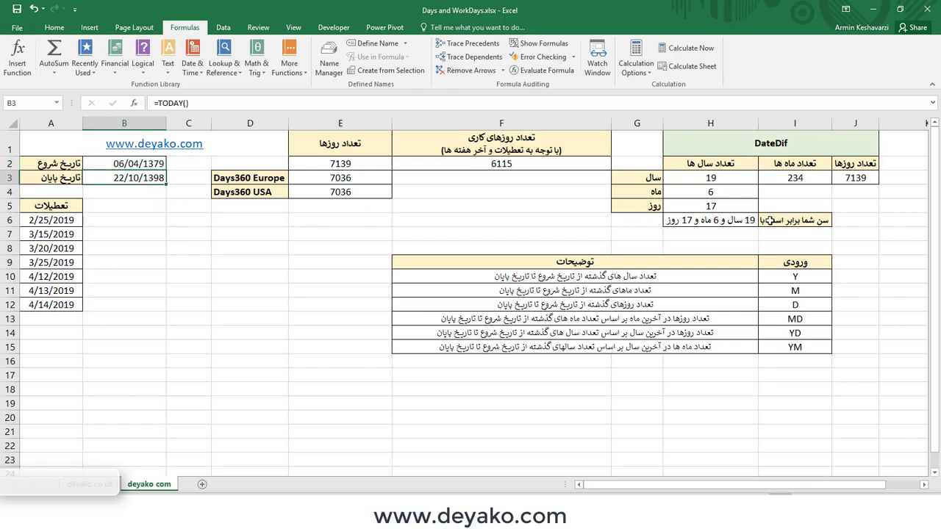
pyautogui.click(750, 221)
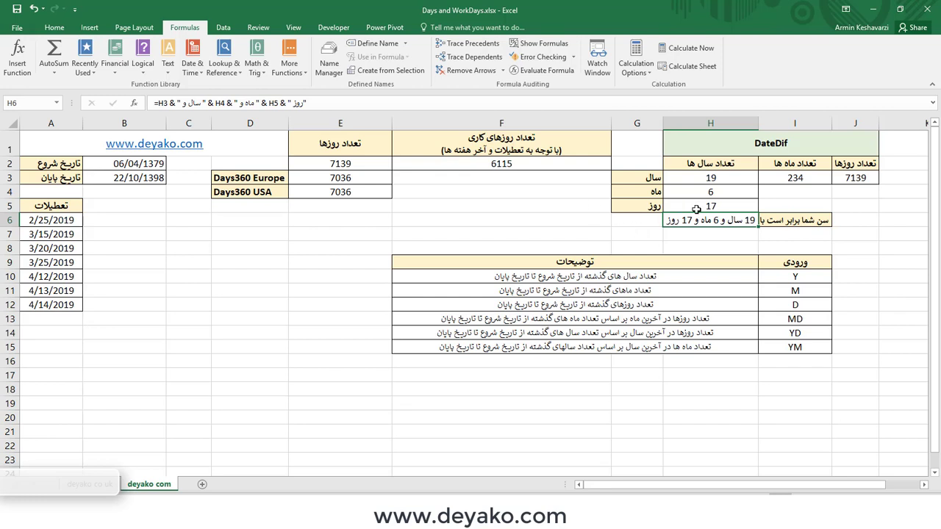
pyautogui.moveTo(728, 179); pyautogui.dragTo(724, 195)
pyautogui.click(725, 179)
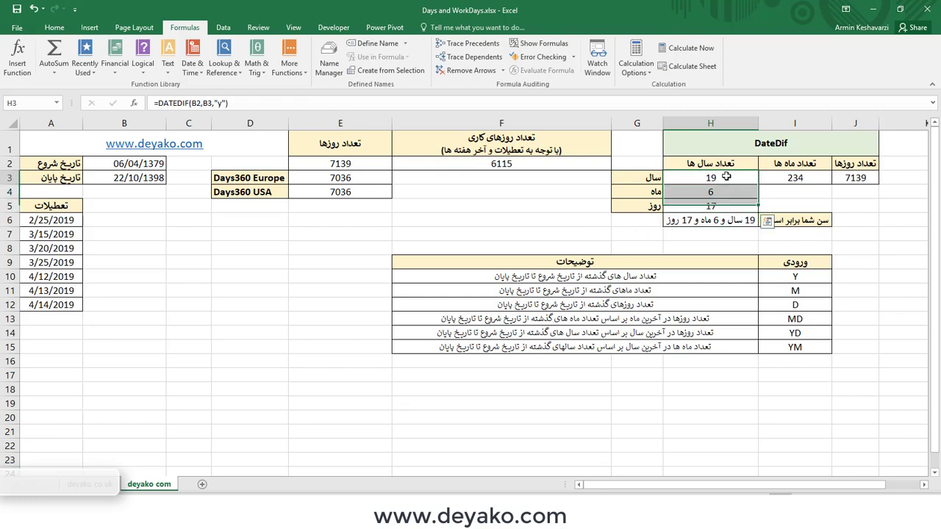
pyautogui.click(724, 193)
pyautogui.click(723, 206)
pyautogui.click(720, 221)
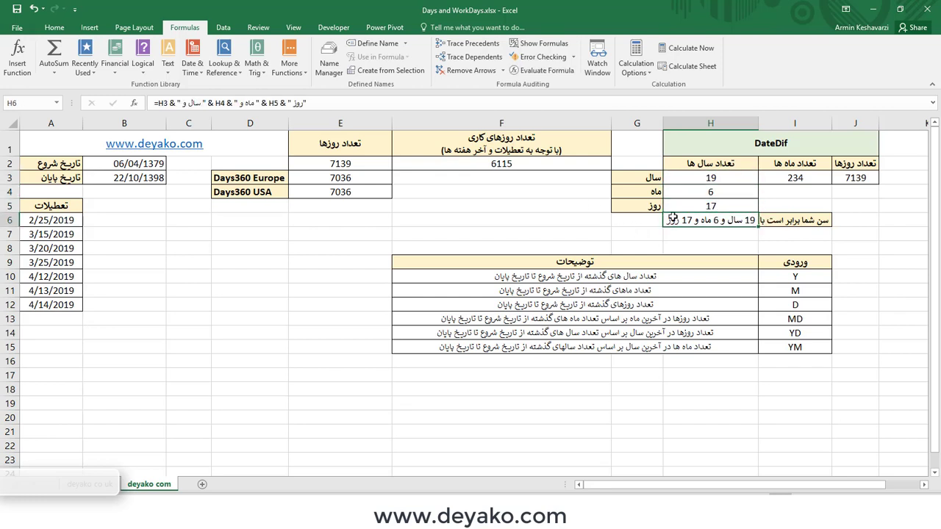
# Re-enter H6's & formula so it reads 19 years, 6 months and 17 days
pyautogui.click(168, 103)
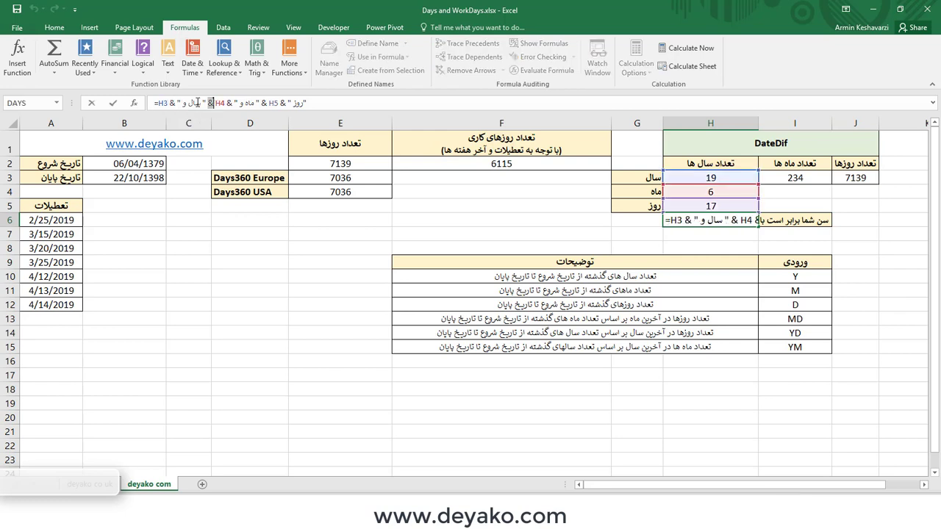
pyautogui.moveTo(197, 103); pyautogui.dragTo(222, 103)
pyautogui.press('Return')
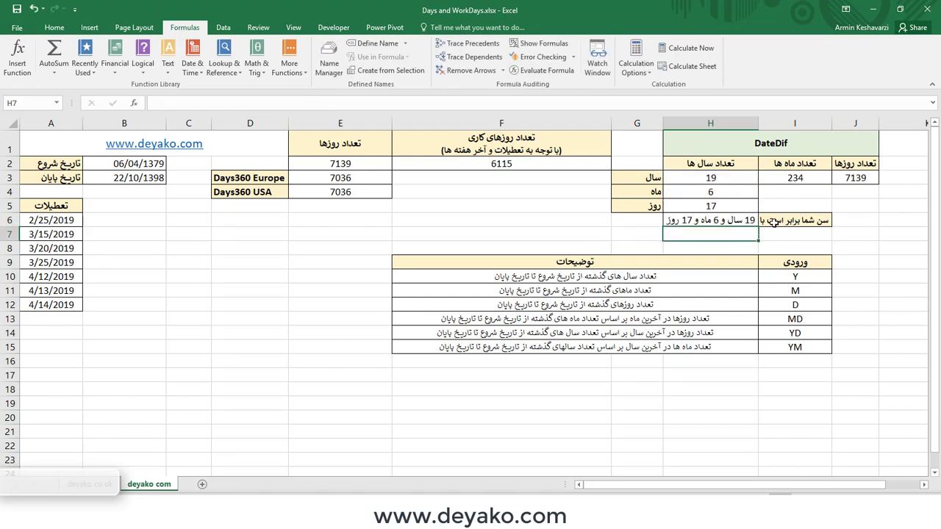
pyautogui.click(746, 223)
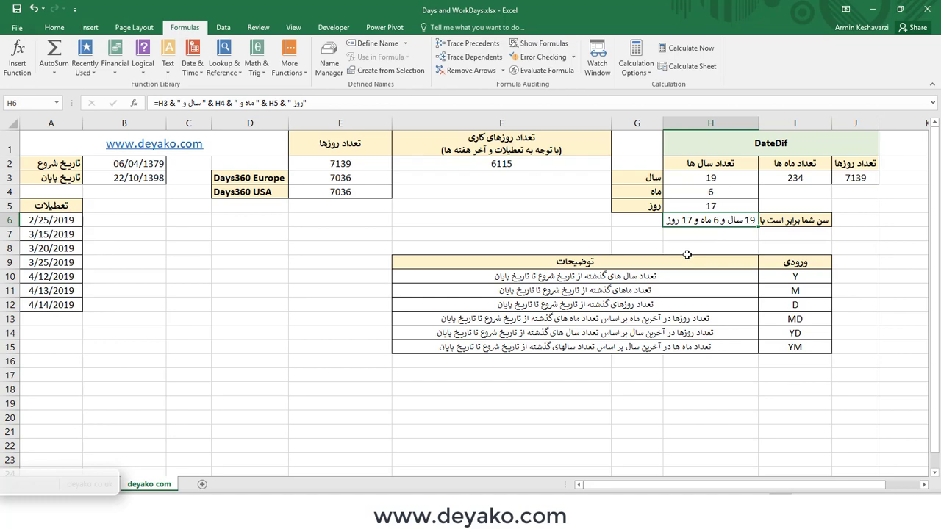
# Confirm I3's =DATEDIF(B2,B3,"m") formula so it shows 234 total months
pyautogui.click(812, 182)
pyautogui.click(224, 103)
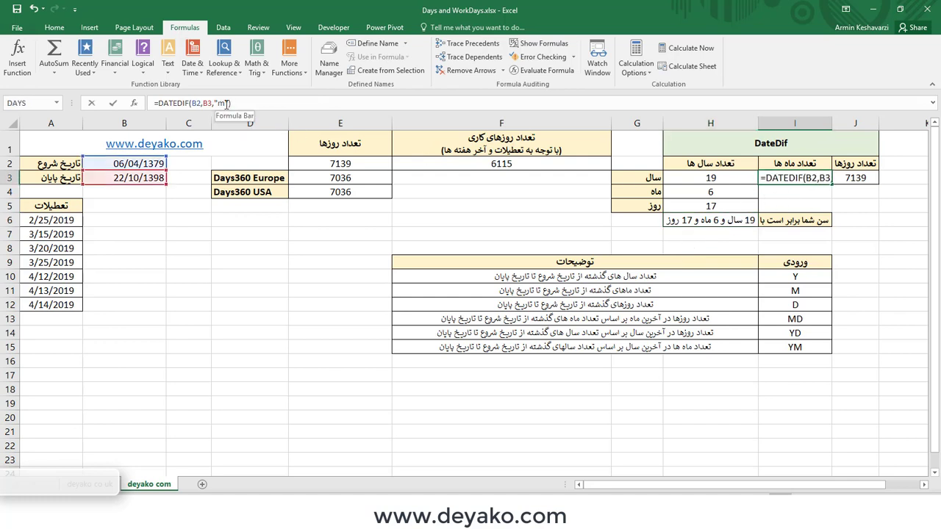
pyautogui.moveTo(218, 104); pyautogui.dragTo(230, 104)
pyautogui.press('Return')
pyautogui.press('Up')
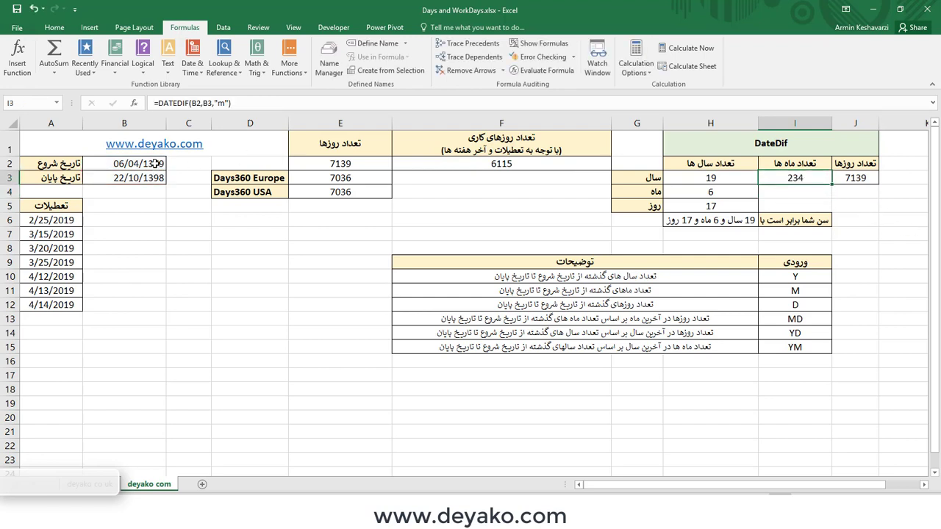
# Compare J3's total-days DATEDIF "d" result with E2's DAYS result, then return to the DateDif table heading
pyautogui.click(853, 176)
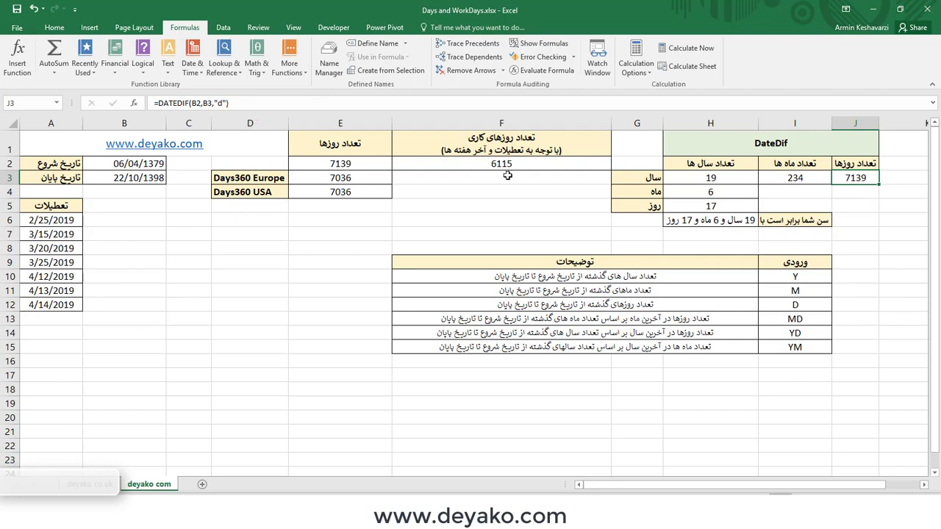
pyautogui.click(373, 163)
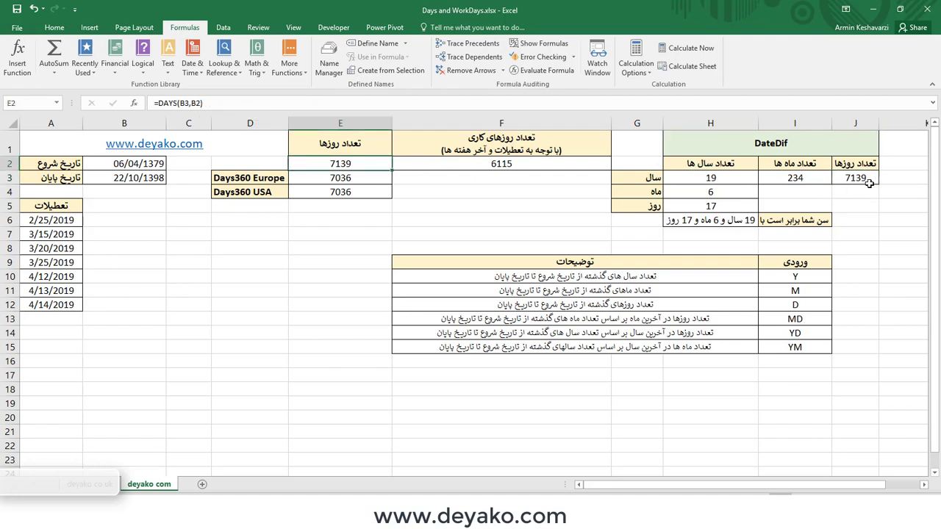
pyautogui.click(770, 143)
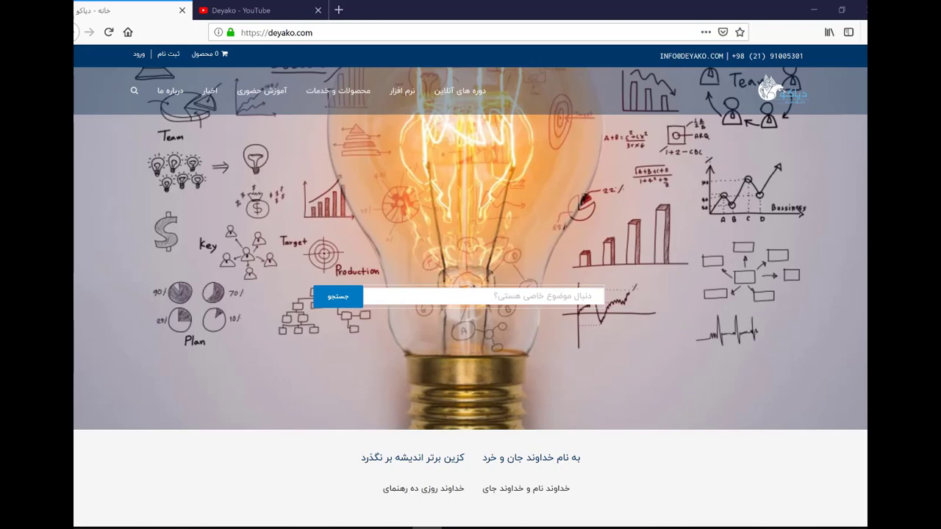
# Bring up the "Deyako - YouTube" channel page in Firefox
pyautogui.click(265, 11)
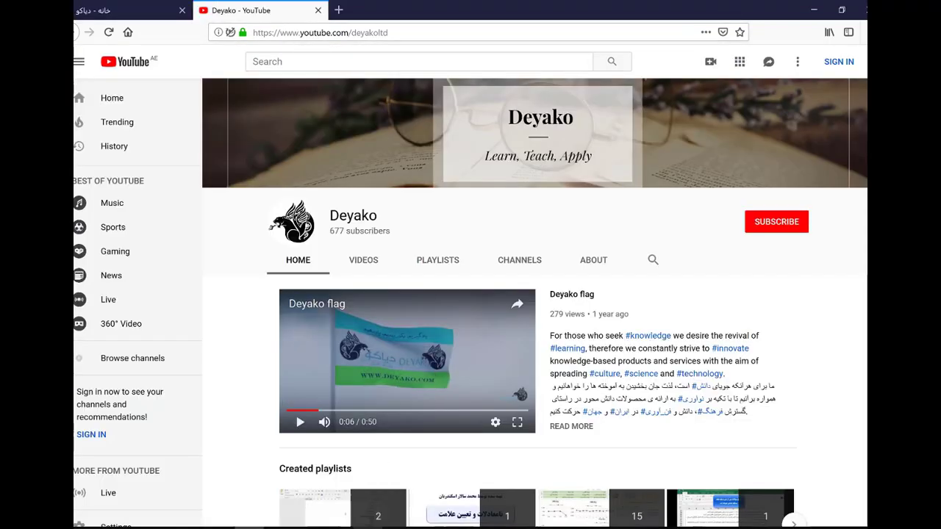